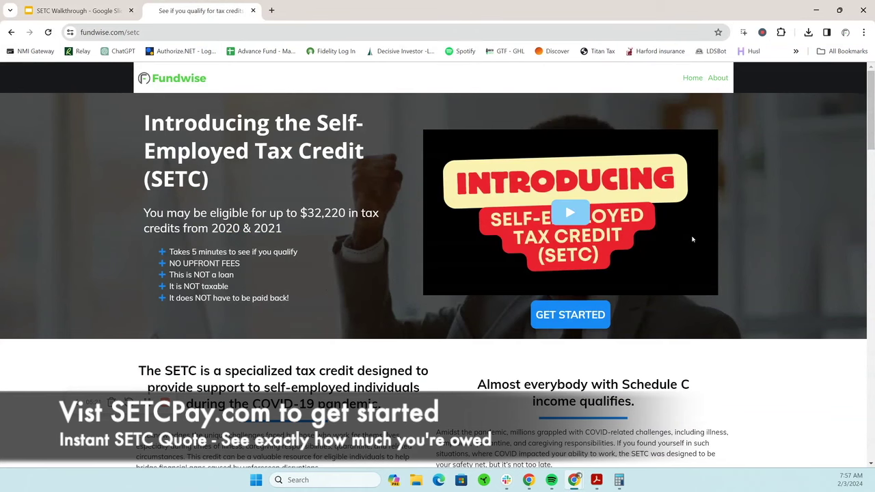
scroll(692, 239, "down", 3)
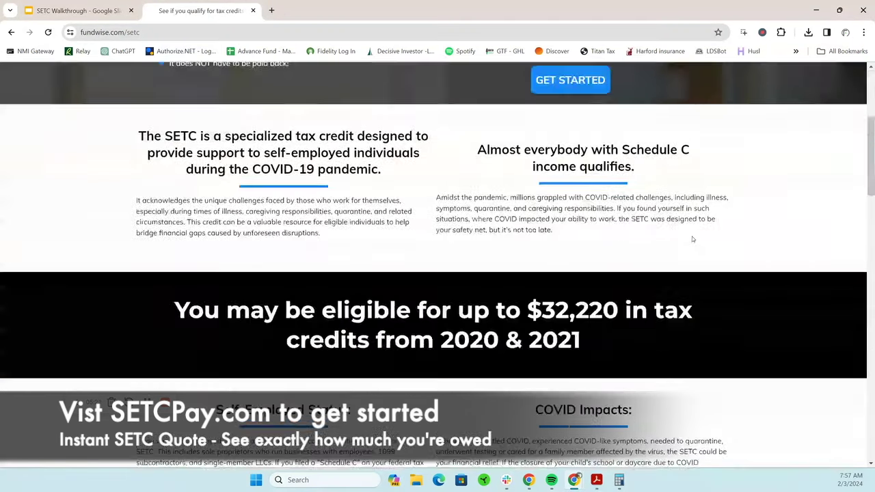
scroll(692, 240, "up", 3)
scroll(693, 240, "down", 10)
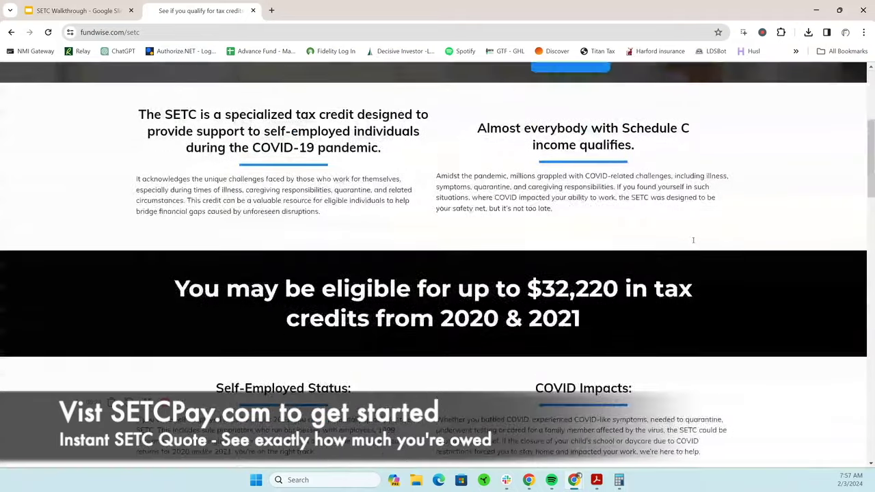
scroll(692, 242, "up", 3)
scroll(693, 242, "up", 7)
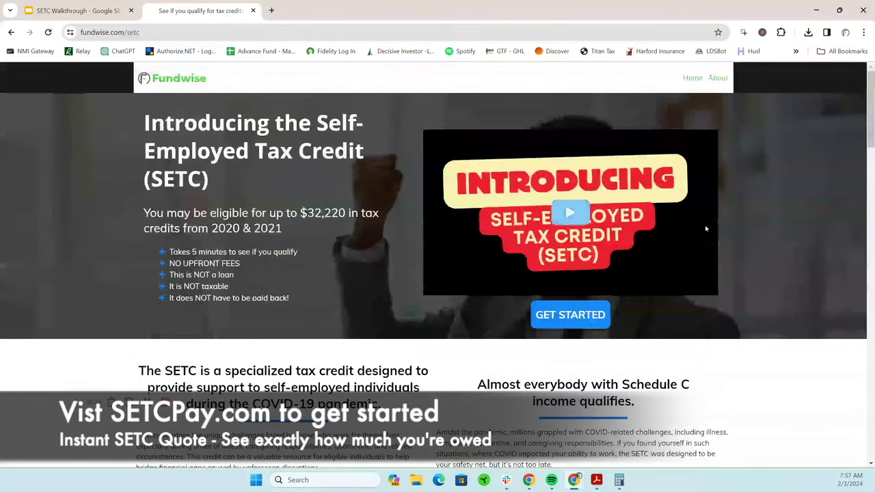
Open the Get Started form and enter the applicant's first name, last name and e-mail address
left_click(576, 322)
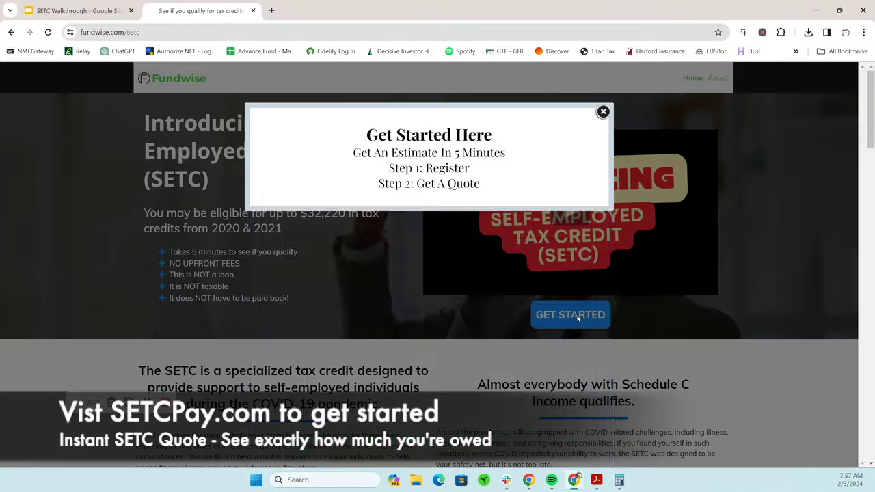
left_click(402, 248)
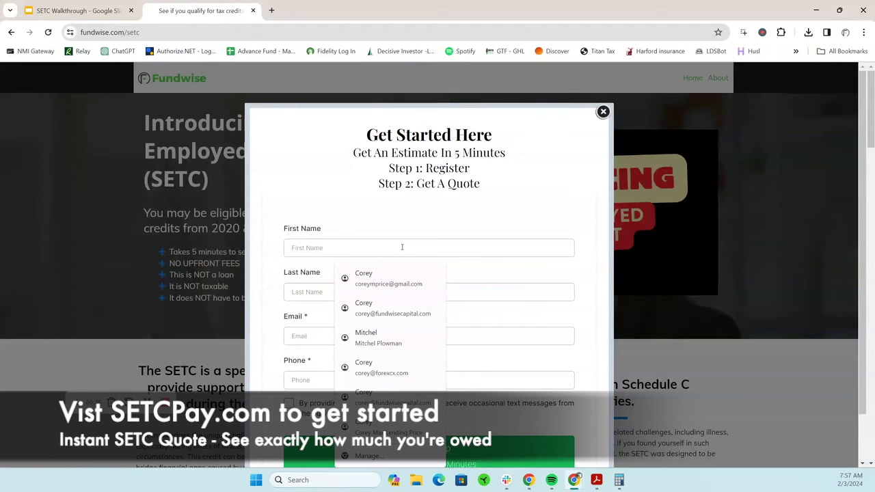
key("Tab")
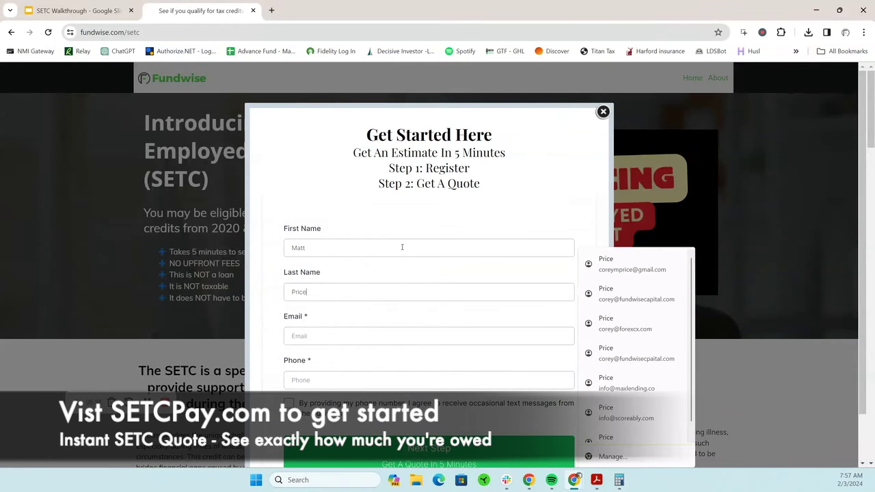
key("Tab")
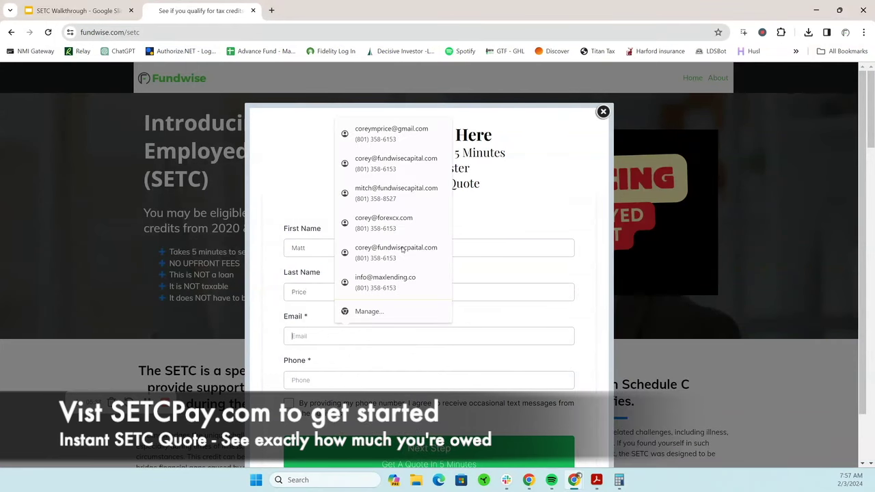
type("corey")
key("BackSpace")
key("BackSpace")
key("BackSpace")
key("BackSpace")
key("BackSpace")
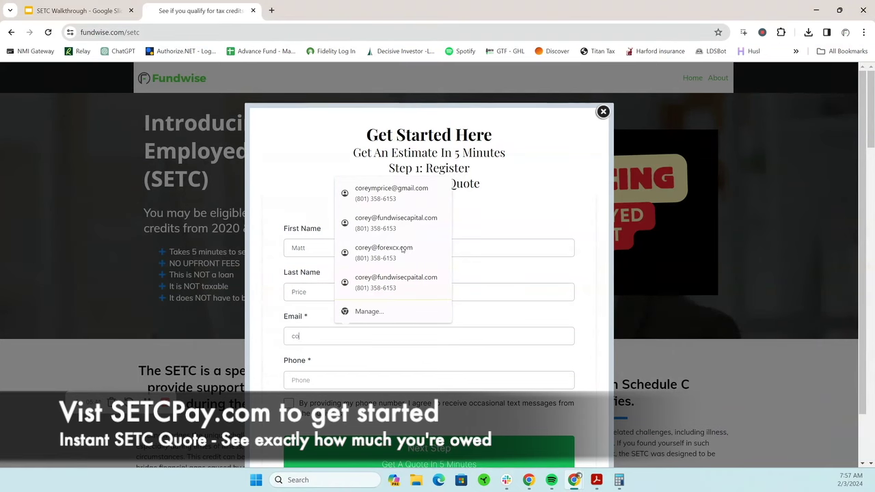
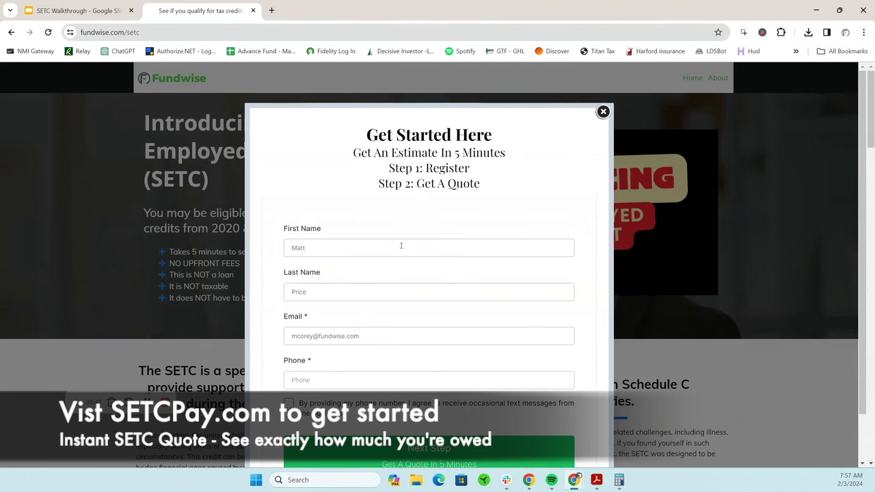
Add the applicant's phone number, consent to text messages, and submit the registration
left_click(386, 381)
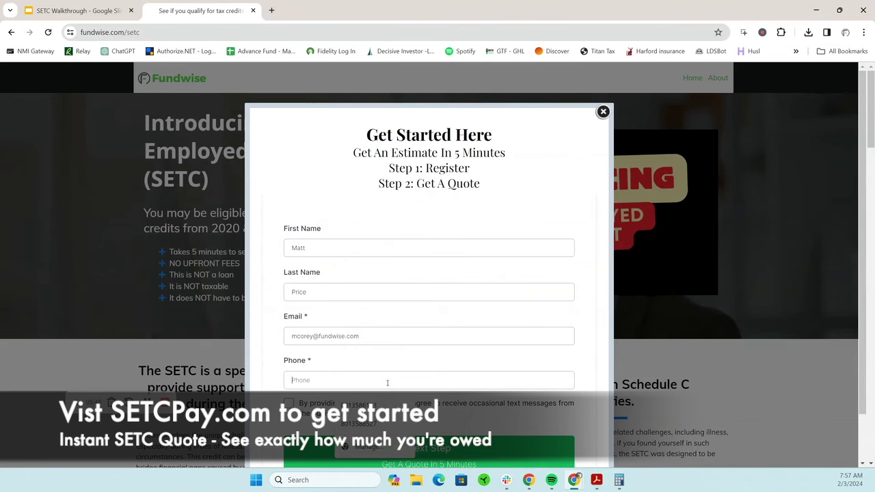
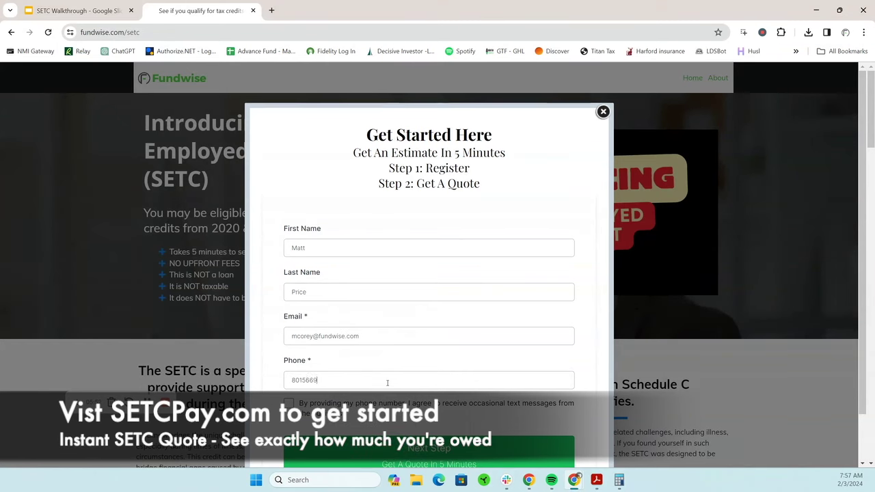
left_click(288, 403)
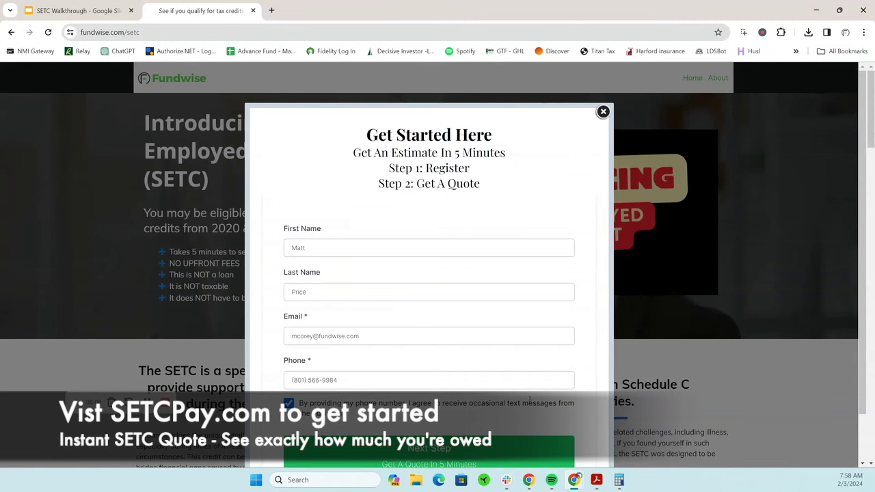
scroll(596, 393, "down", 1)
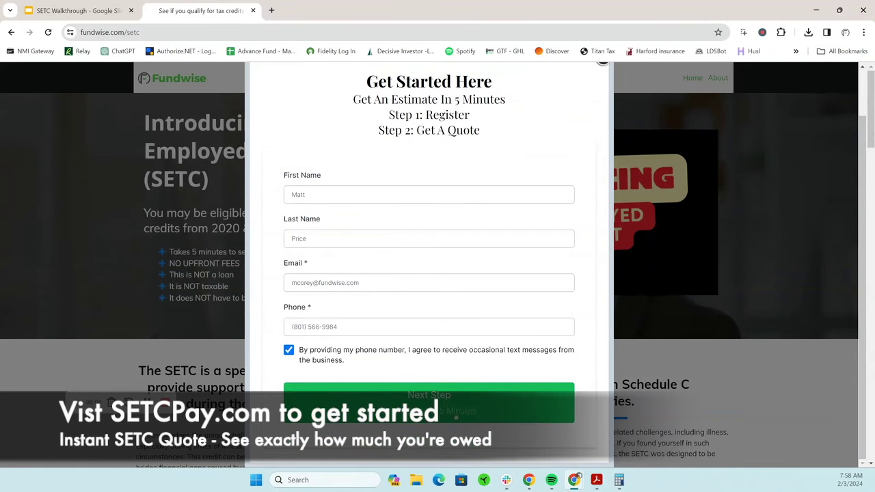
left_click(449, 406)
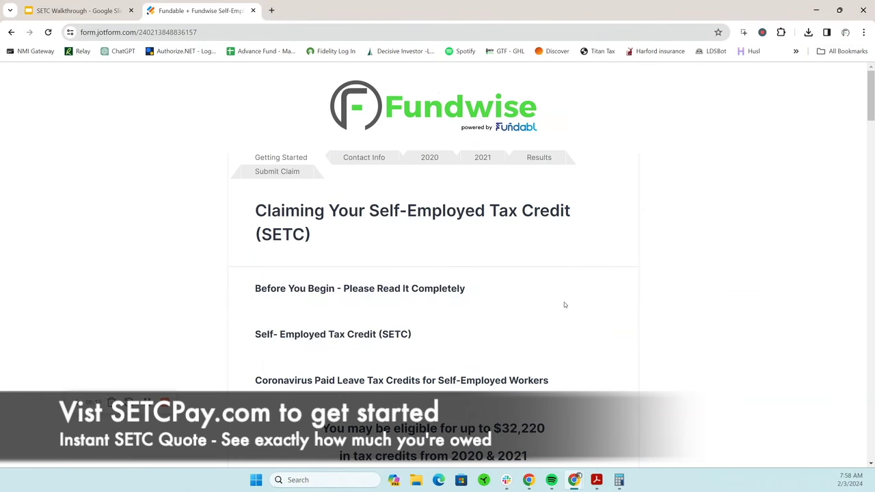
Agree to the terms & conditions, privacy policy and e-signature agreement, then continue to Contact Info
scroll(564, 305, "down", 4)
scroll(564, 301, "down", 3)
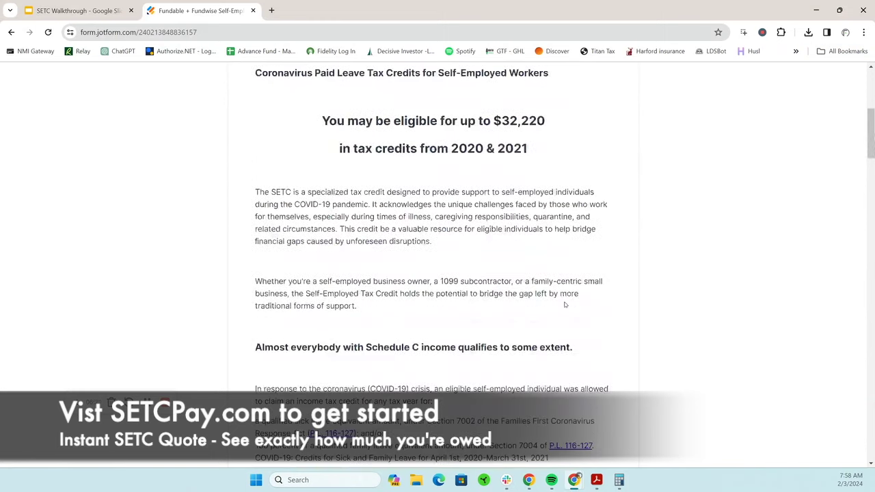
scroll(564, 305, "down", 3)
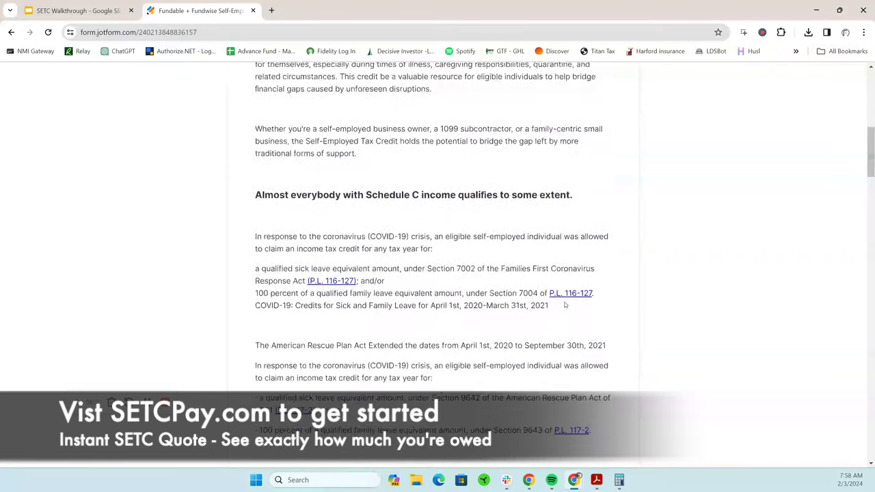
scroll(565, 305, "down", 1)
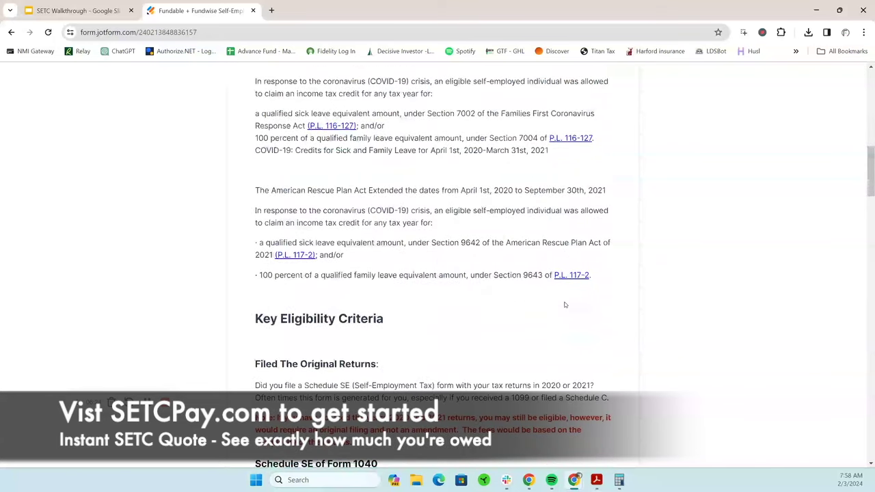
scroll(575, 295, "down", 2)
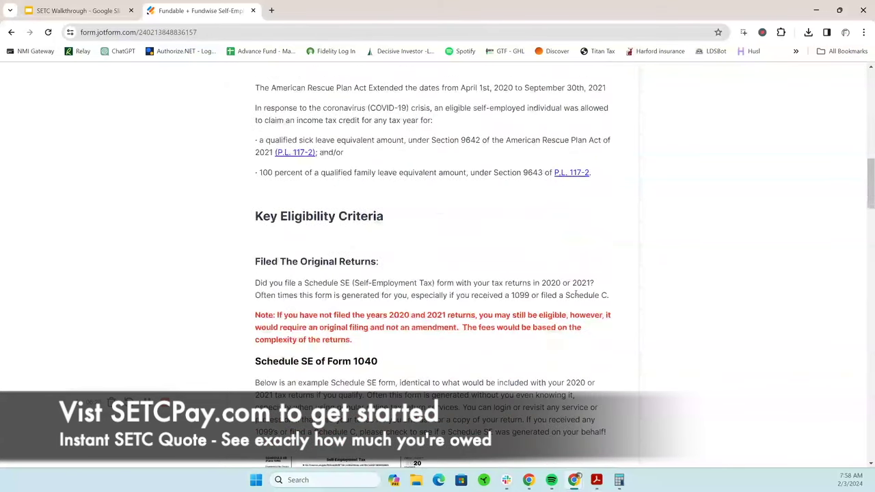
scroll(575, 295, "down", 4)
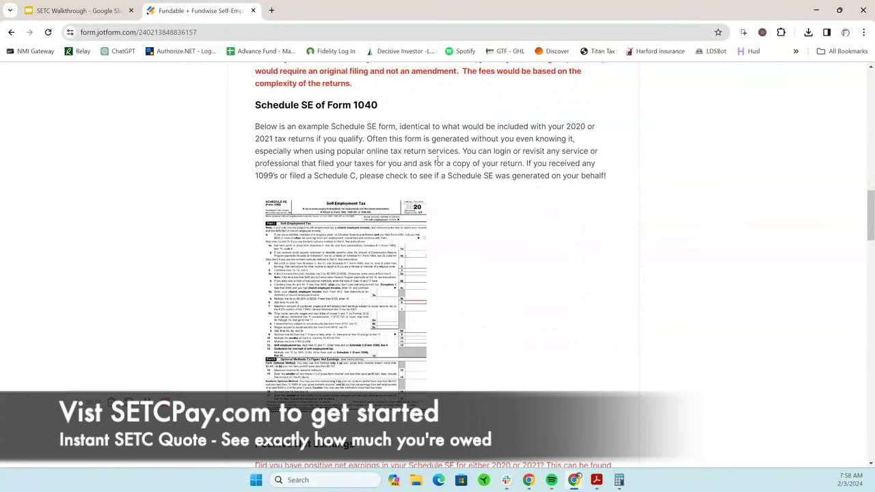
scroll(505, 297, "down", 1)
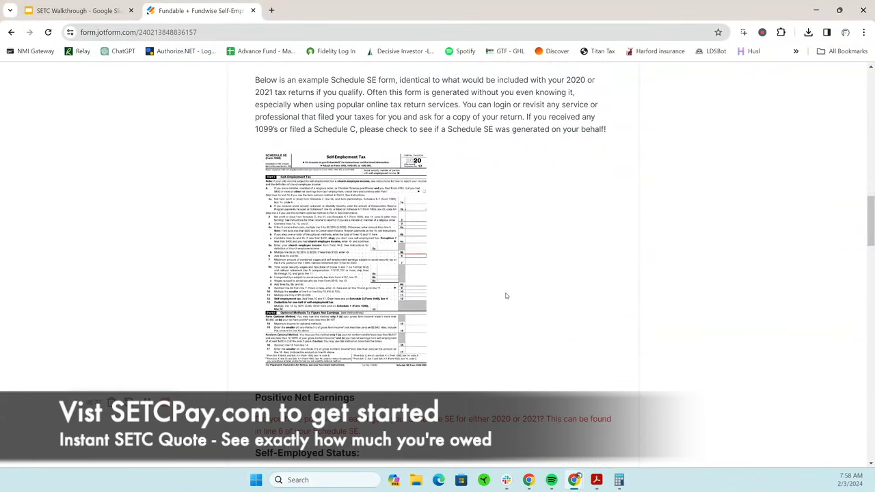
scroll(505, 295, "down", 3)
scroll(499, 298, "up", 2)
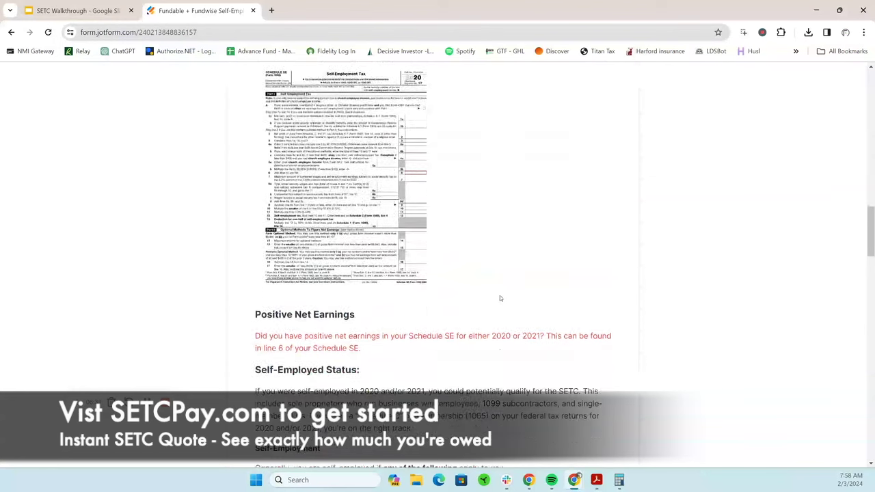
scroll(487, 277, "down", 3)
scroll(488, 276, "down", 1)
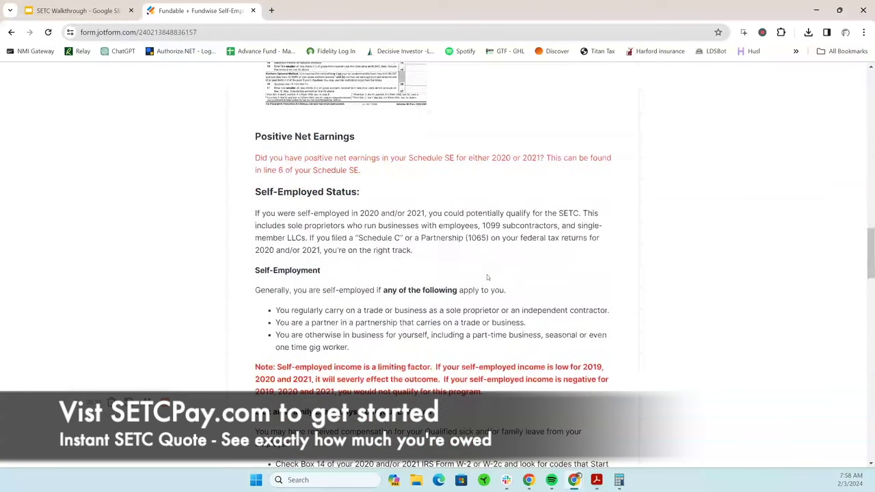
scroll(431, 263, "down", 2)
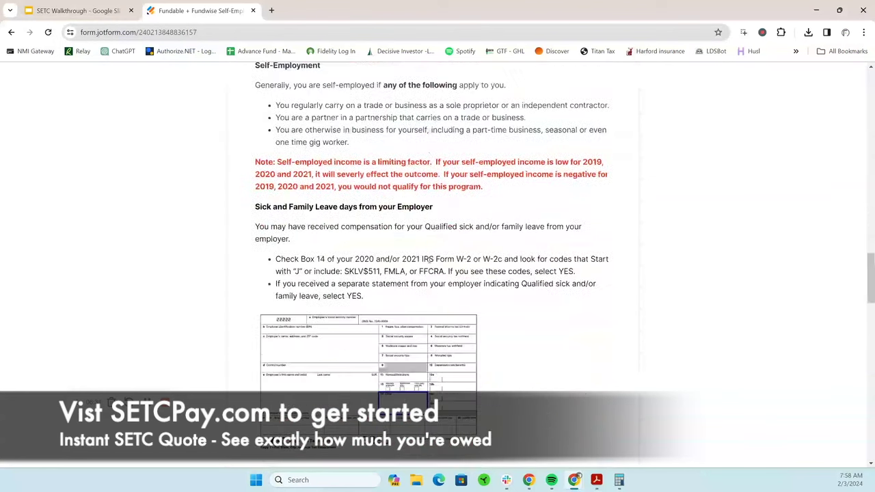
scroll(494, 281, "down", 6)
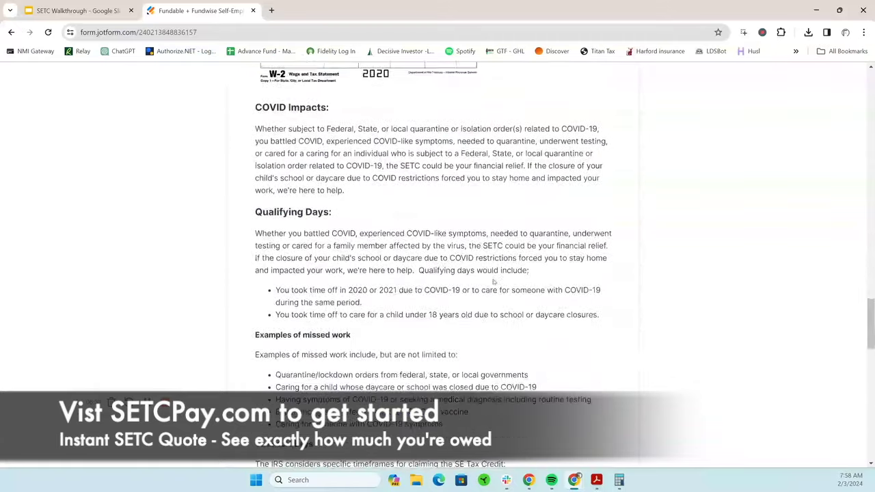
scroll(493, 281, "down", 6)
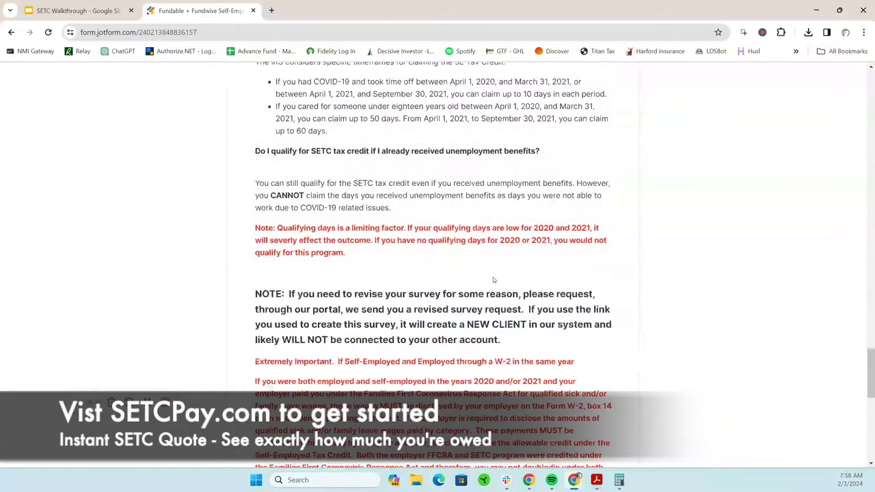
scroll(493, 277, "down", 8)
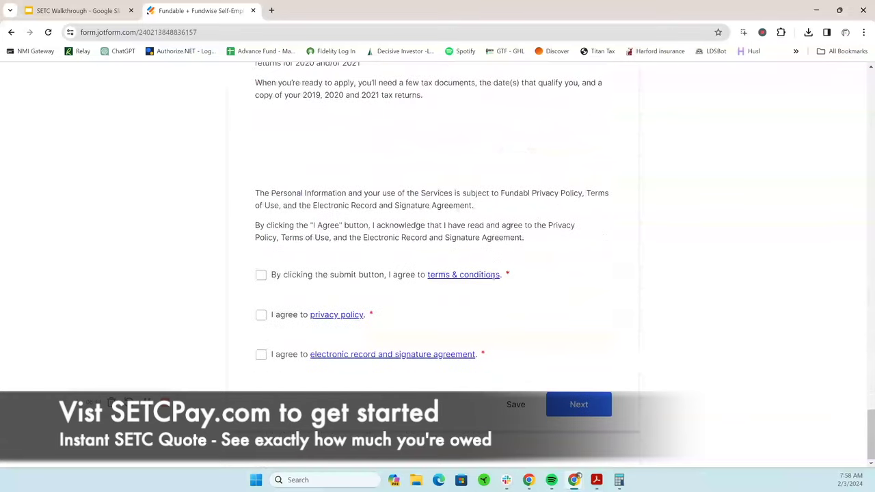
left_click(261, 277)
left_click(260, 315)
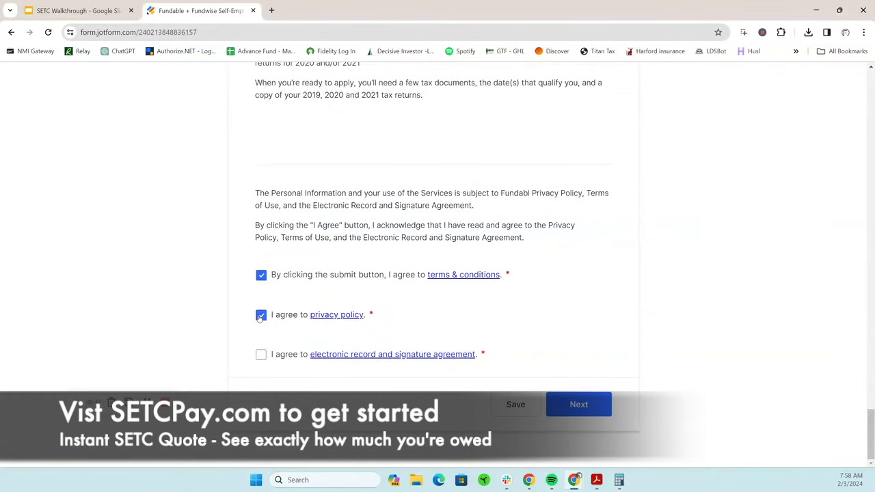
left_click(260, 356)
left_click(578, 406)
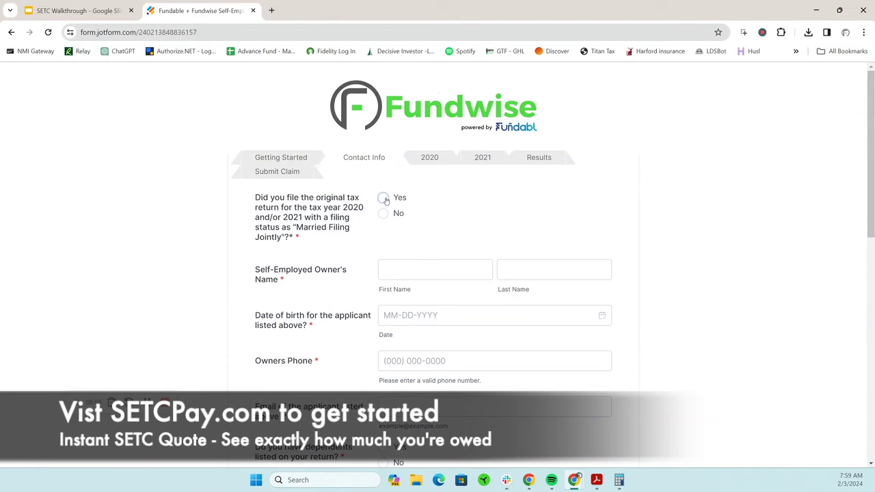
Answer Yes to Married Filing Jointly and enter the owner's name, birth date and phone number
left_click(385, 198)
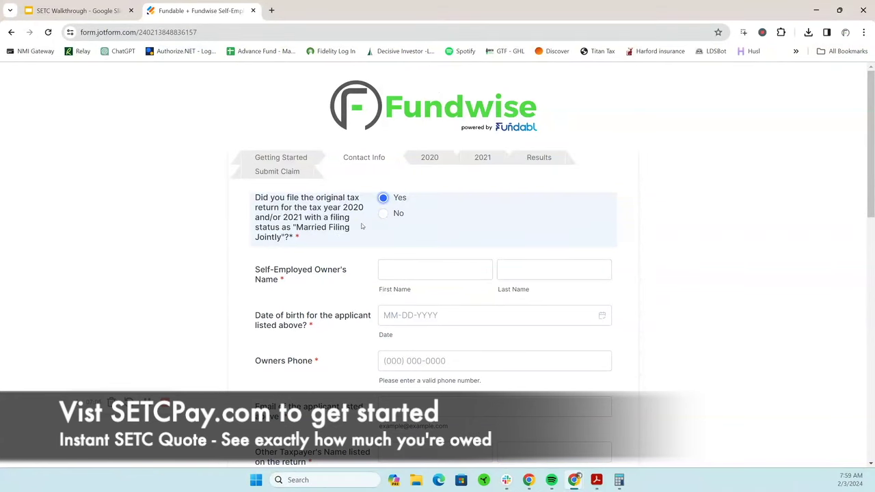
scroll(462, 273, "down", 2)
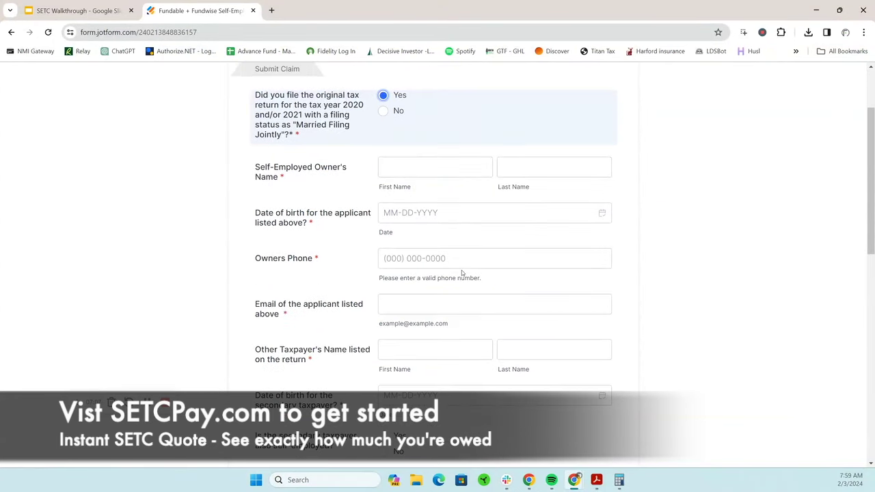
left_click(415, 167)
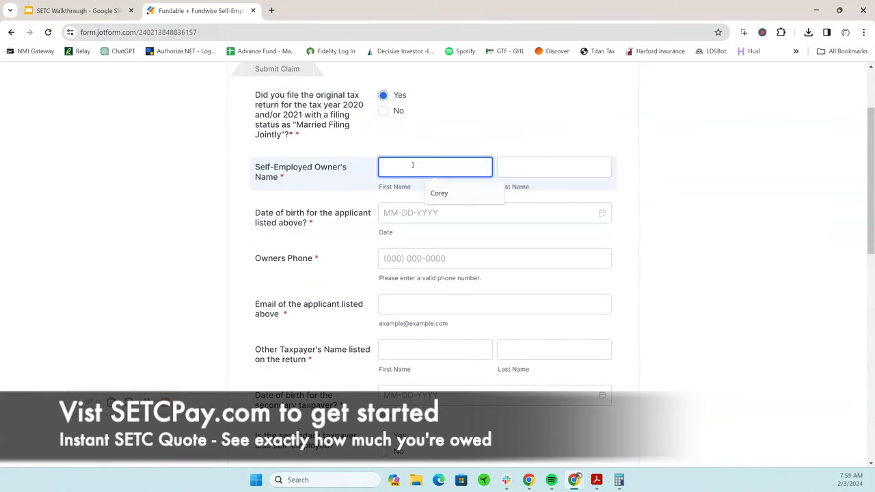
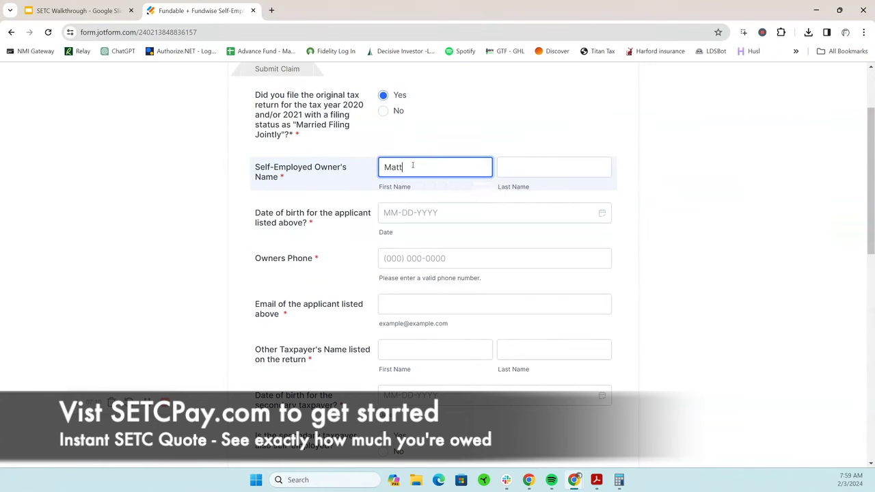
key("Tab")
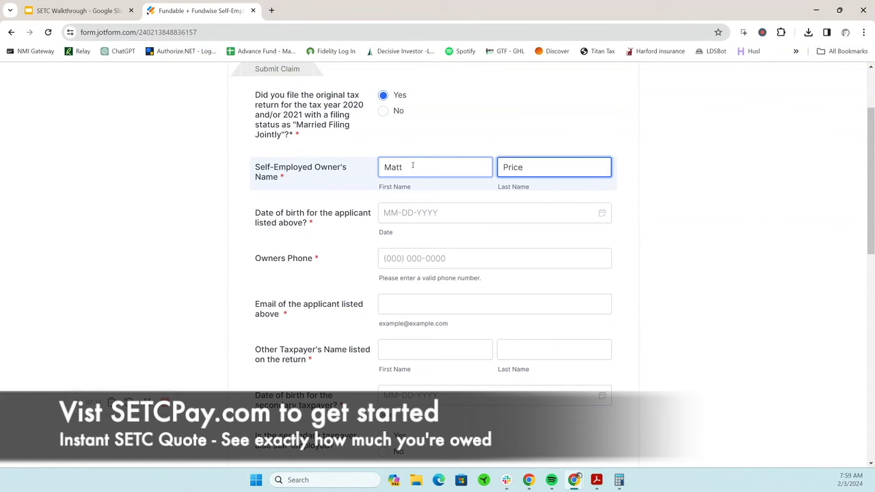
left_click(446, 212)
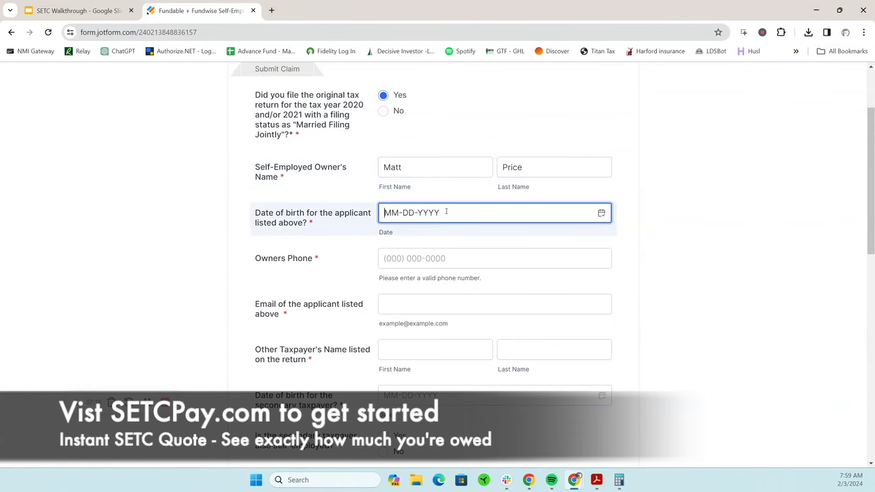
scroll(446, 220, "down", 3)
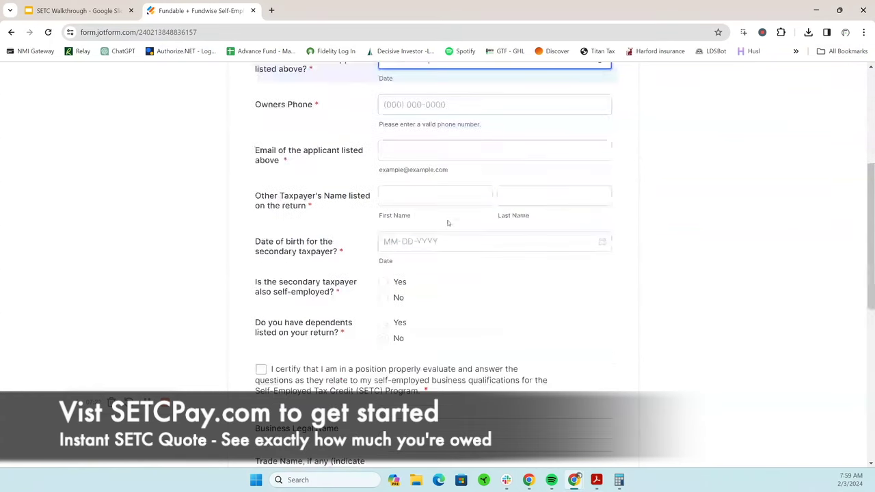
left_click(451, 106)
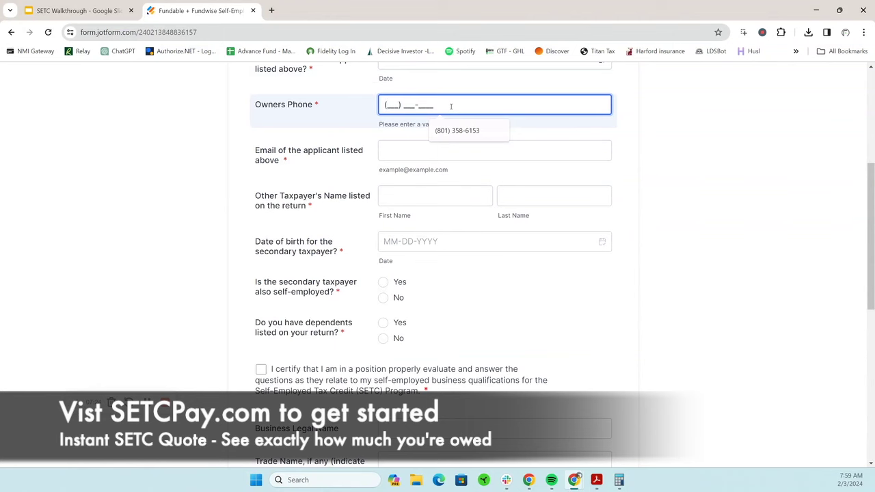
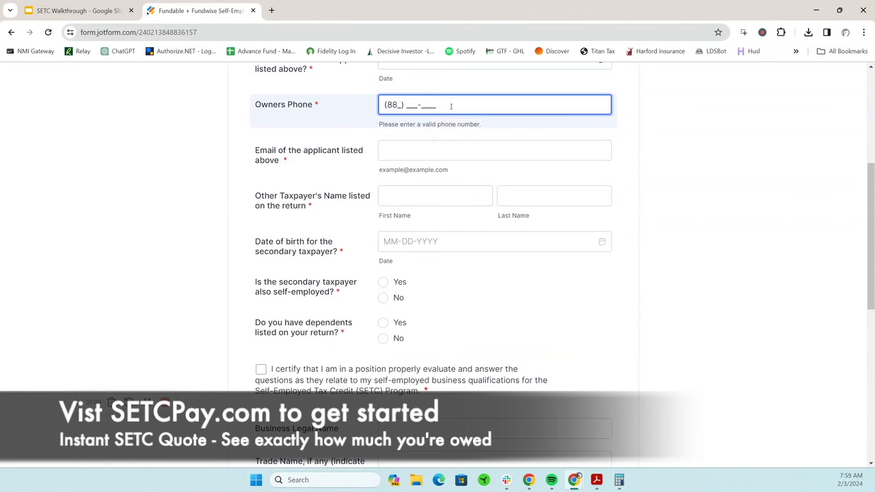
Fill the applicant's e-mail from the saved suggestion and enter the other taxpayer's name and birth date
left_click(430, 148)
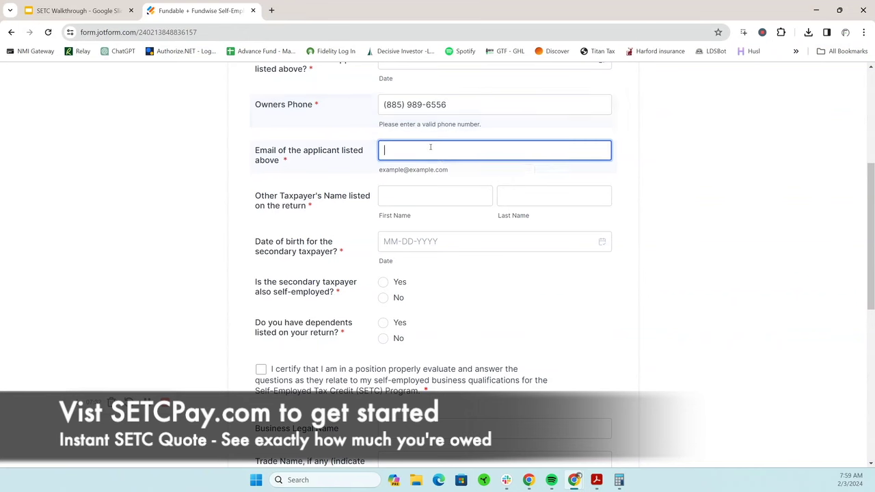
left_click(443, 176)
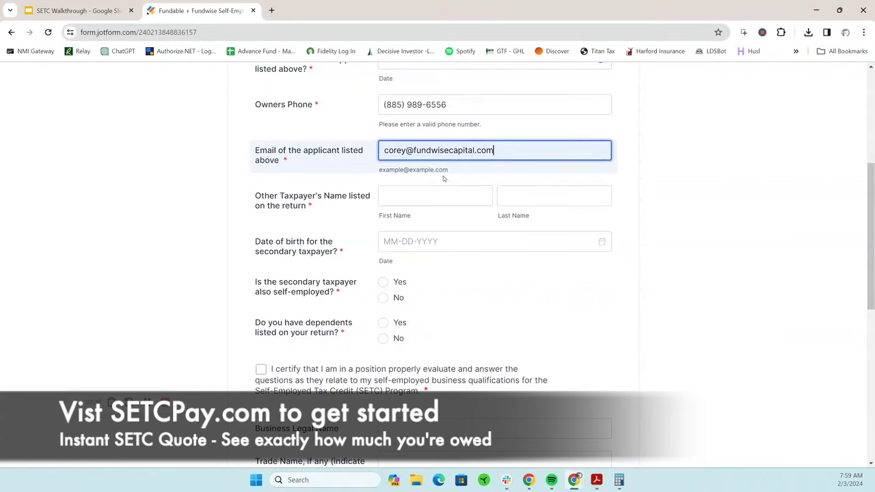
left_click(436, 198)
scroll(437, 201, "down", 2)
scroll(434, 191, "up", 1)
left_click(404, 92)
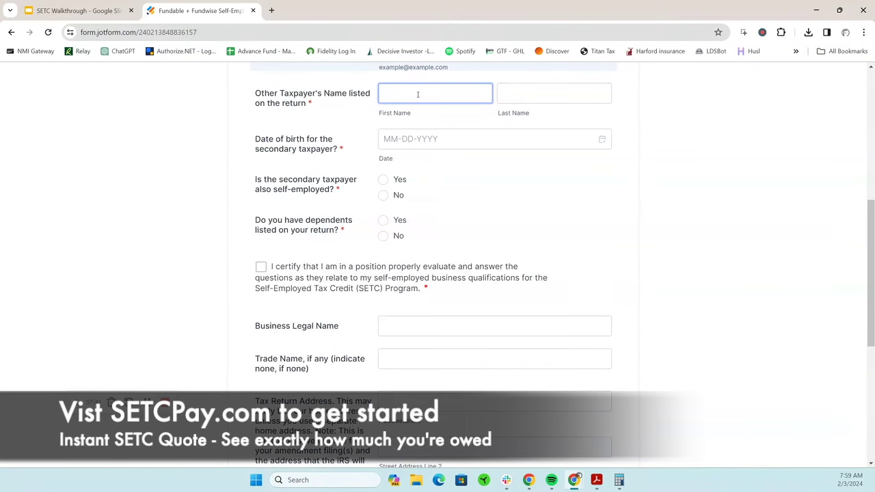
left_click(417, 94)
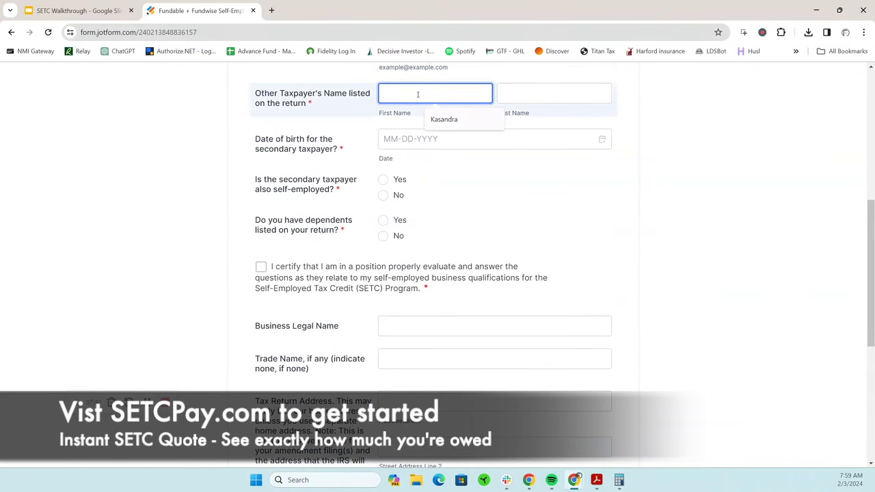
key("Tab")
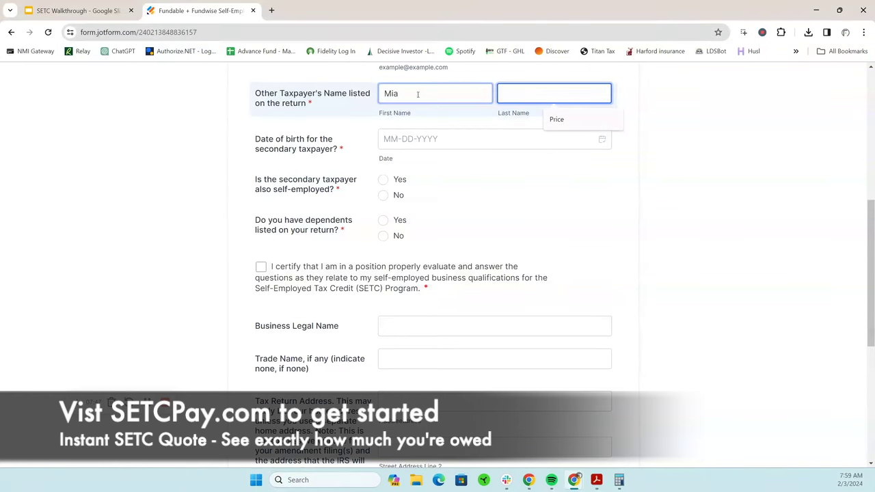
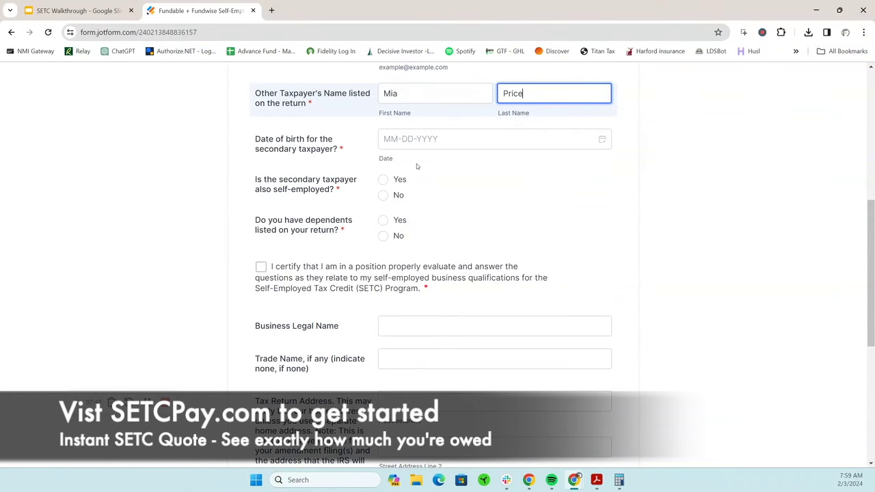
left_click(476, 139)
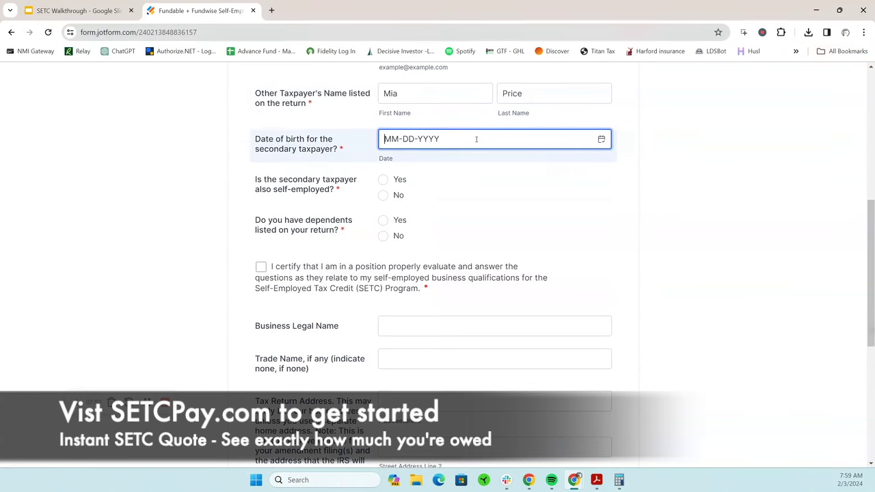
Mark the second taxpayer not self-employed, add one dependent with birth date, and tick the SETC certification
left_click(382, 196)
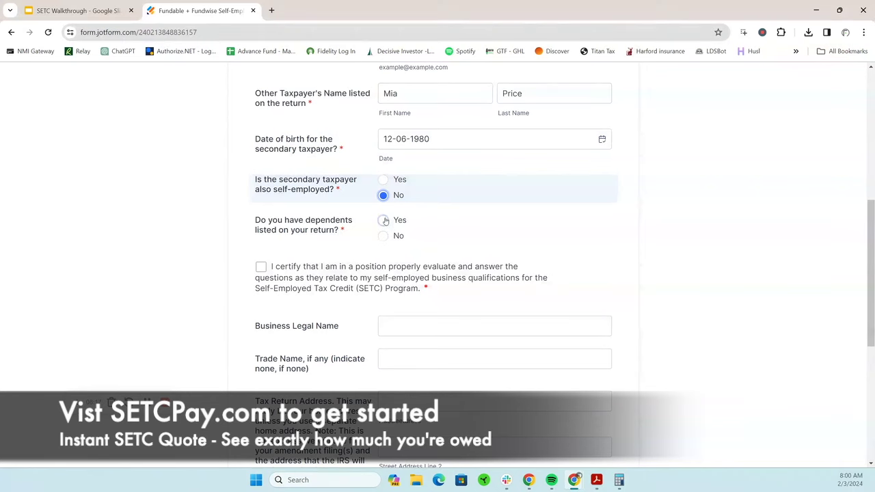
left_click(383, 220)
scroll(492, 257, "down", 1)
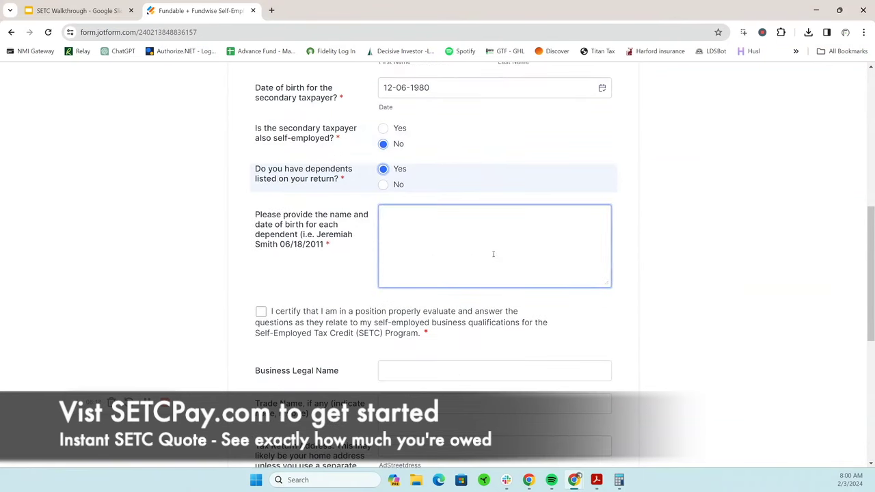
left_click(408, 218)
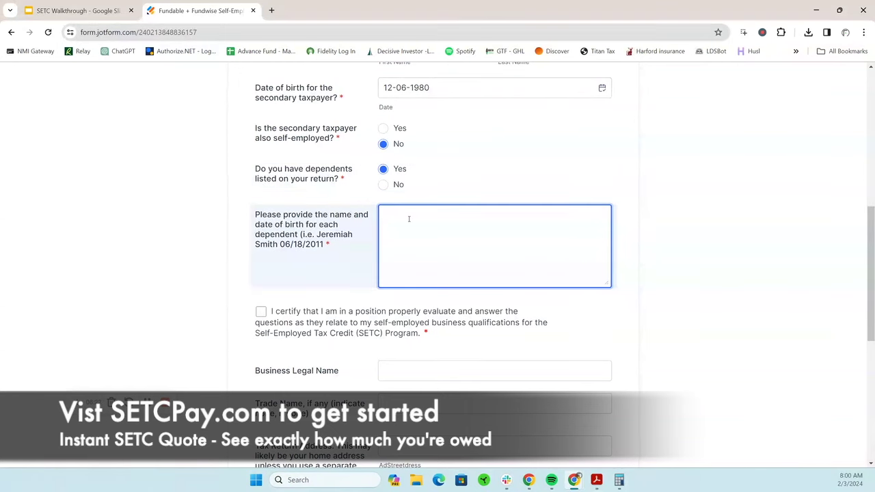
scroll(404, 207, "down", 2)
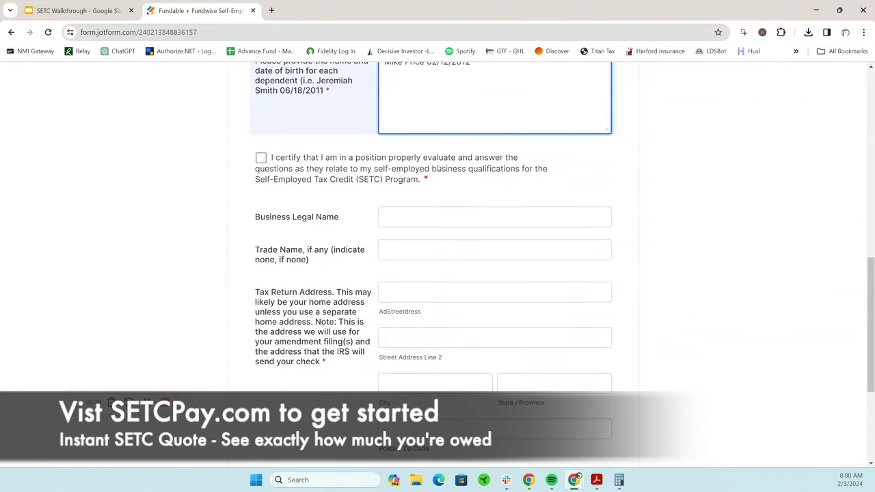
left_click(261, 159)
Enter 'Testing Inc' as the business legal name
left_click(388, 218)
left_click(405, 220)
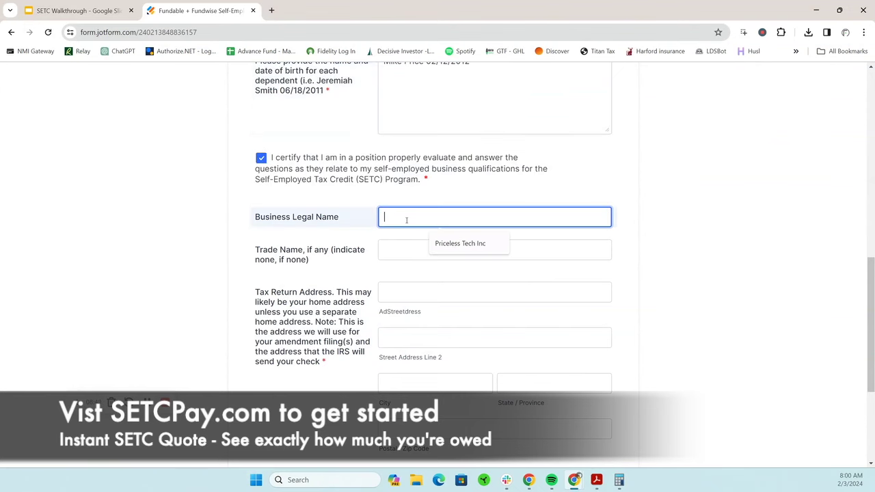
type("Testing Inc")
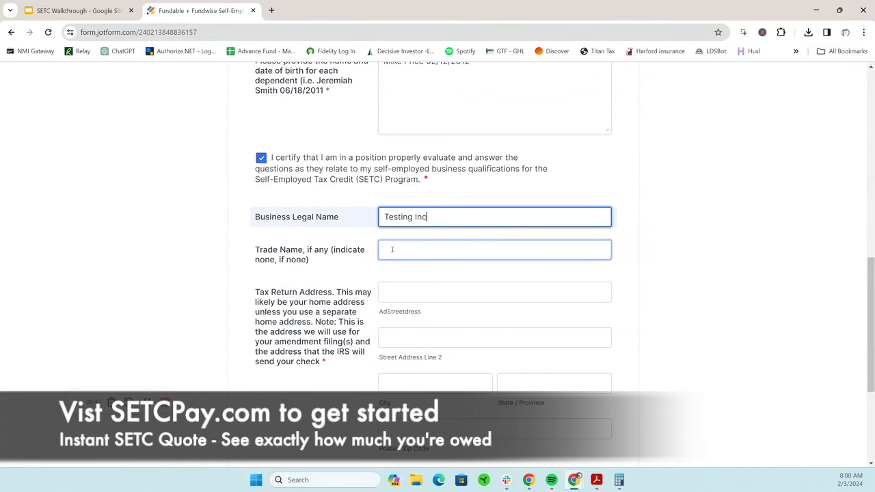
scroll(400, 257, "down", 1)
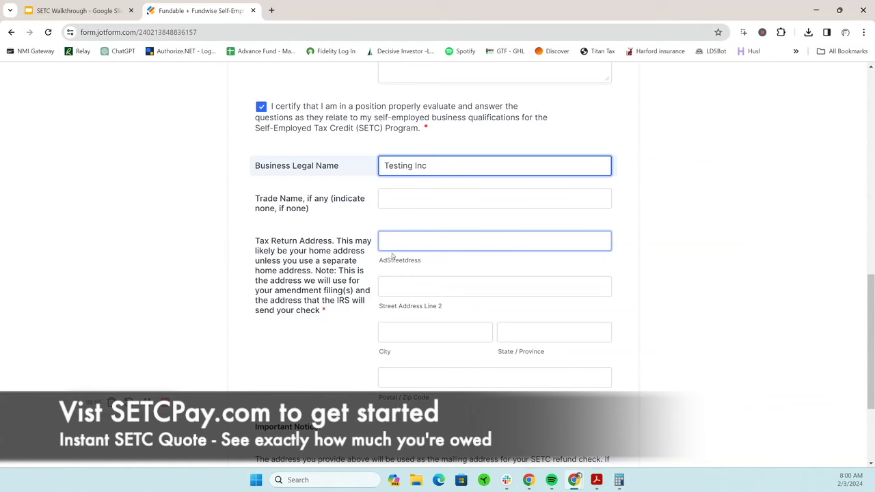
Fill in the tax return street address, city, state and zip code
left_click(433, 242)
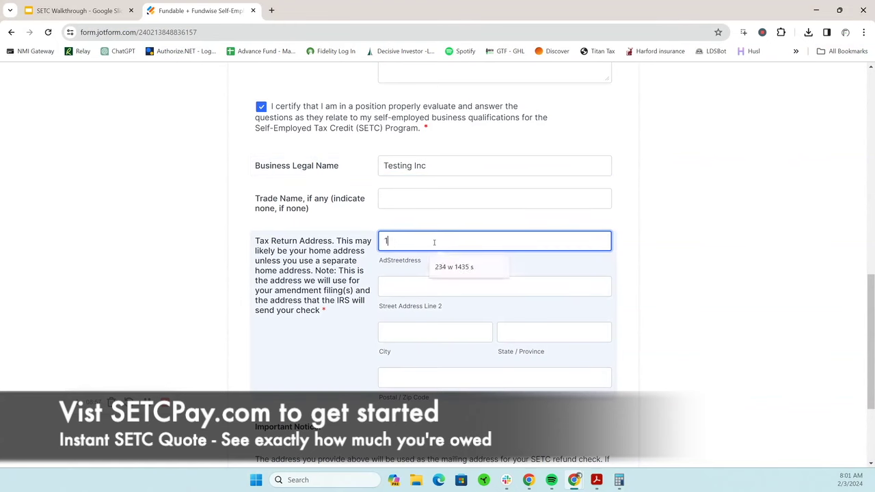
type("123 main street")
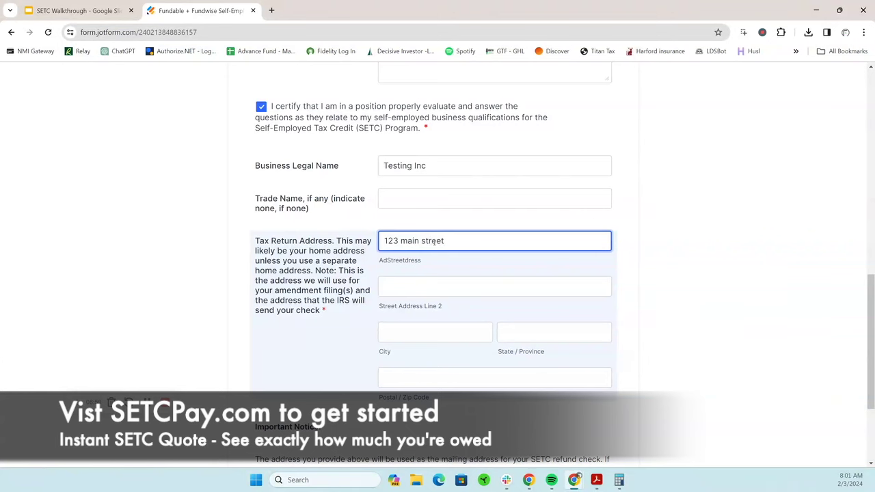
key("Tab")
key("Tab")
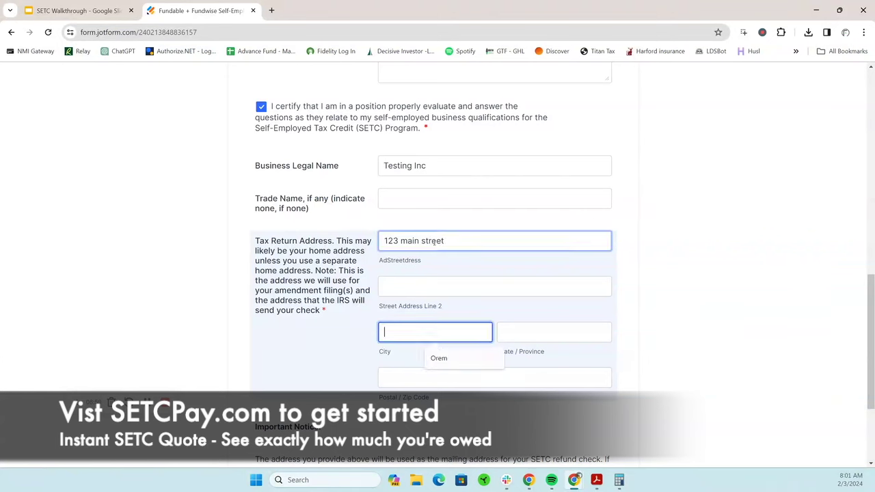
type("Los ")
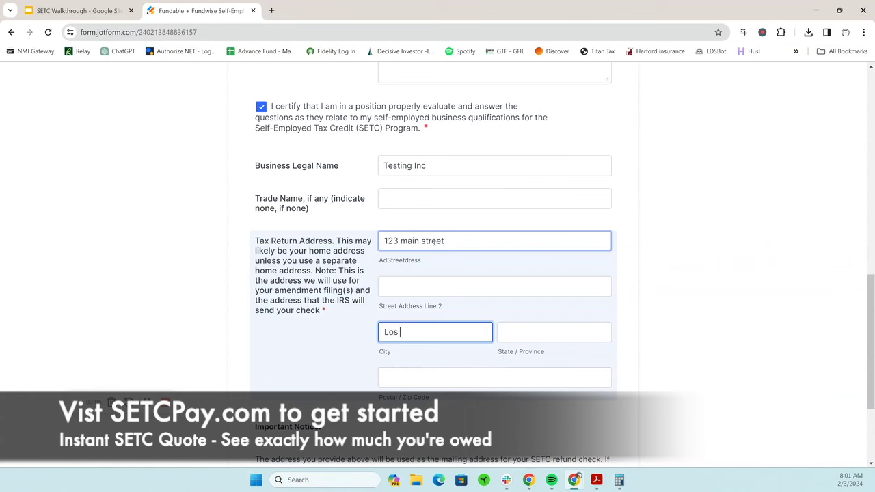
type("Angeles")
key("Tab")
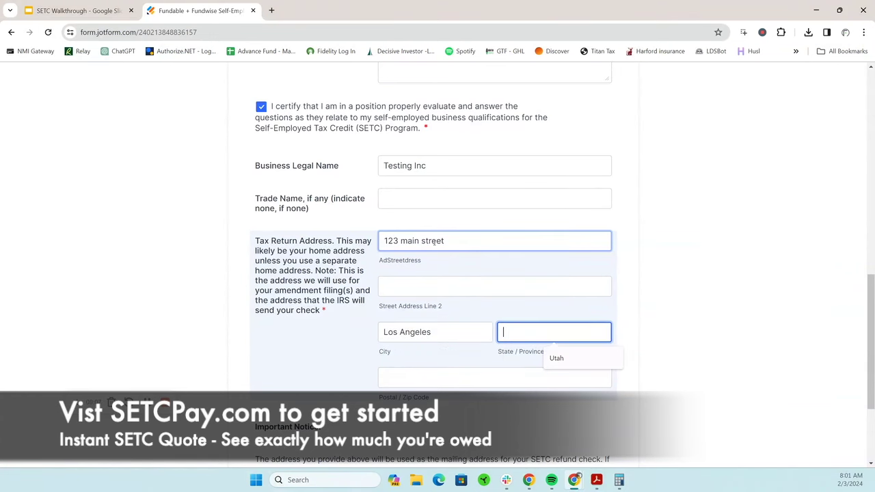
type("California")
key("Tab")
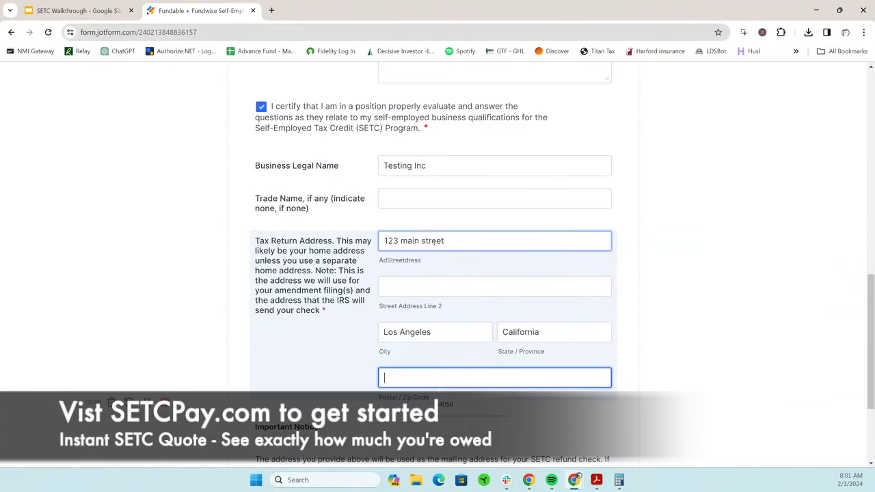
type("90210")
left_click(269, 372)
left_click(415, 377)
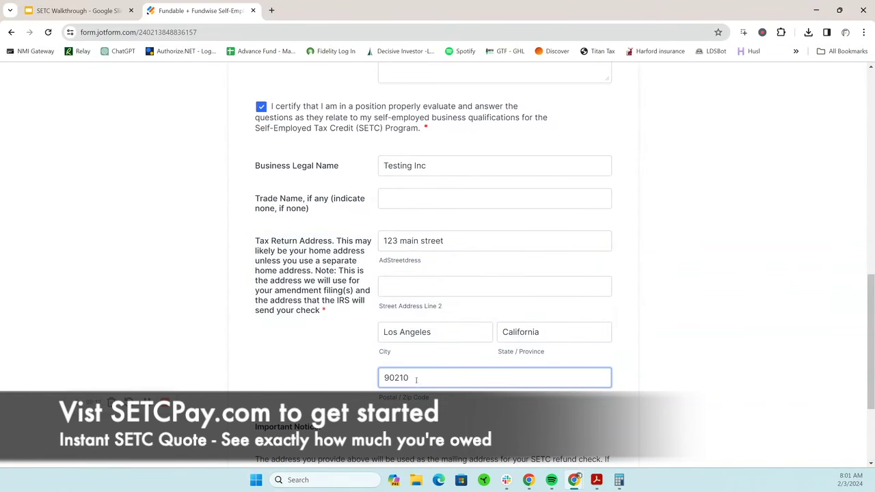
left_click(361, 372)
scroll(361, 372, "down", 2)
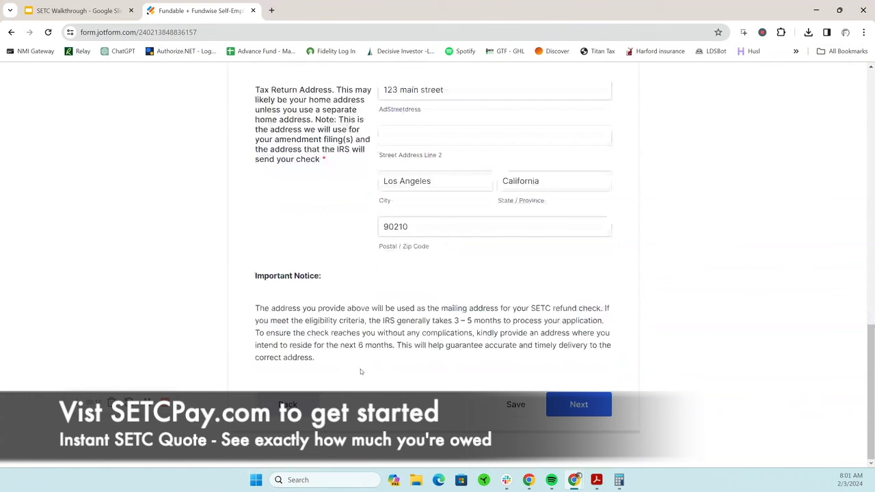
scroll(350, 283, "up", 3)
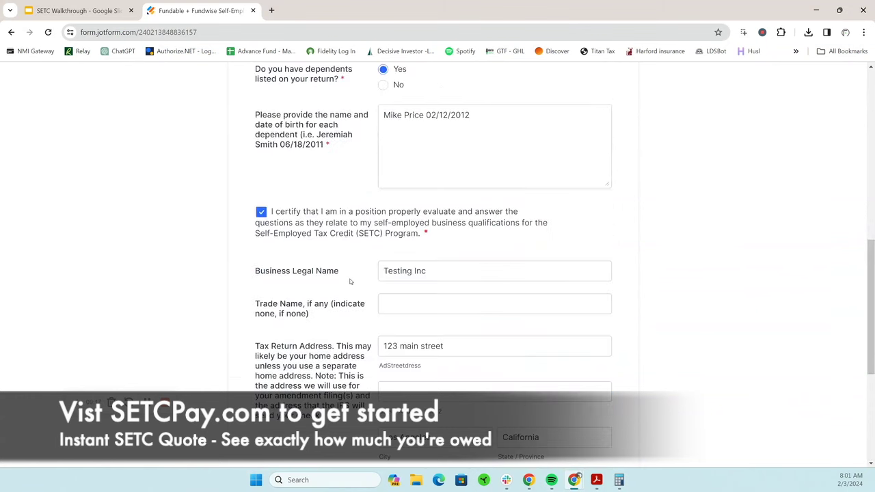
scroll(350, 283, "down", 3)
On the 2020 page, answer Yes to self-employment, higher 2019 income, and sacrificing work for COVID-19
left_click(598, 403)
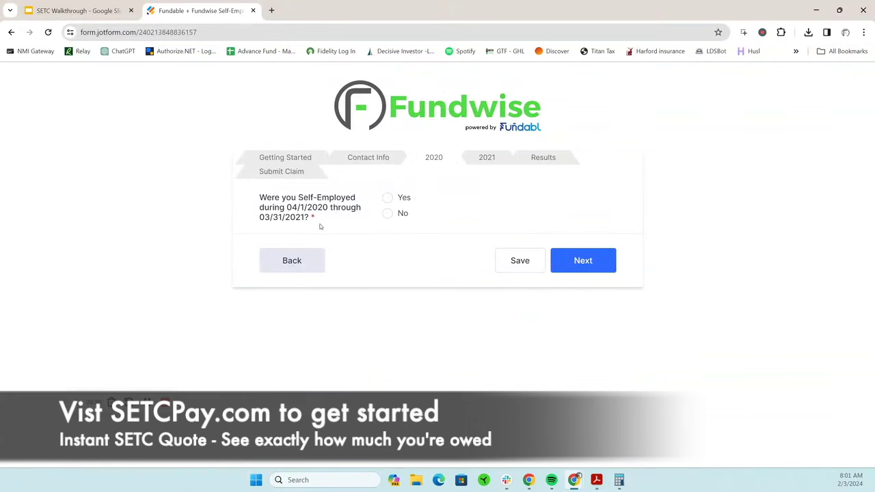
left_click(386, 198)
scroll(462, 290, "down", 1)
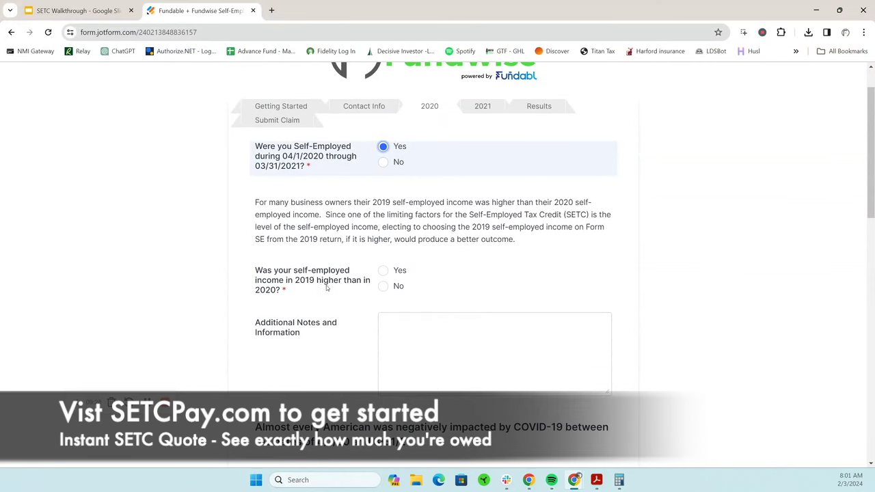
left_click(382, 269)
scroll(465, 363, "down", 1)
scroll(465, 362, "down", 4)
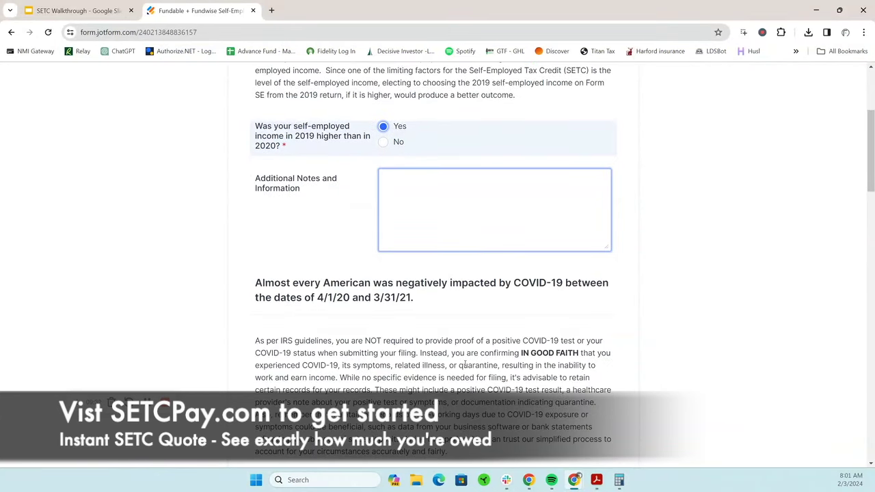
scroll(496, 357, "down", 1)
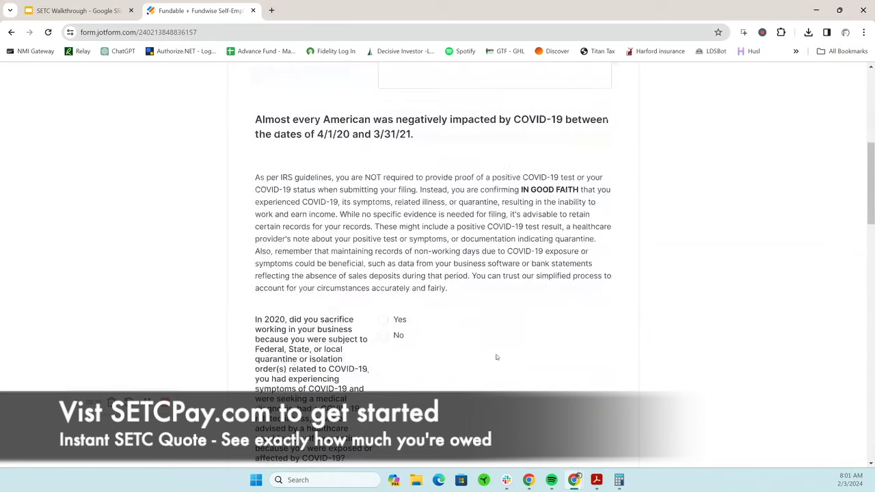
scroll(477, 299, "down", 2)
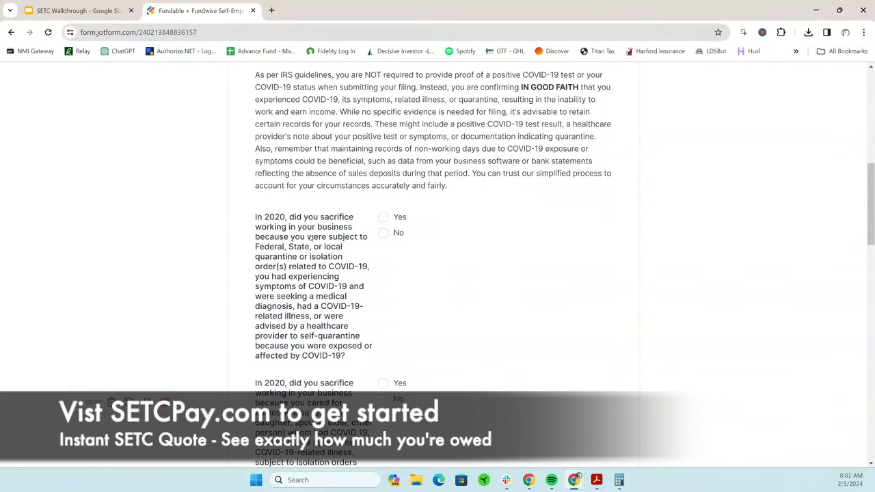
left_click(383, 216)
scroll(469, 267, "down", 1)
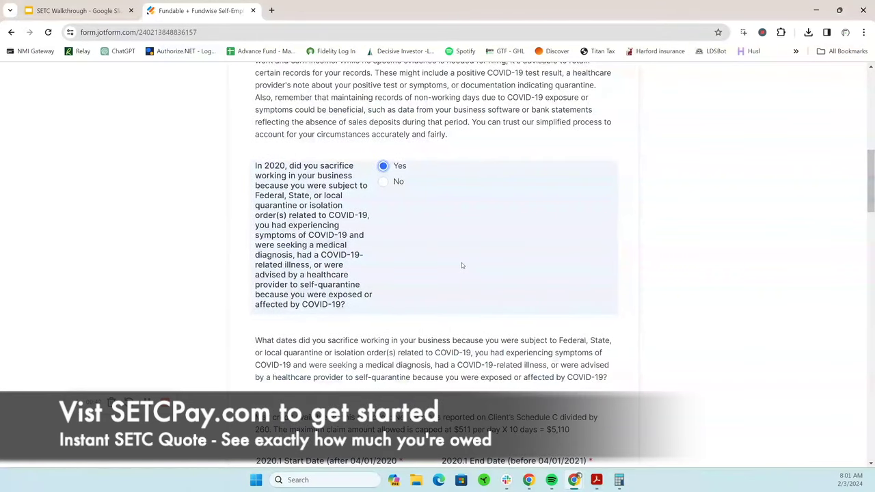
scroll(463, 264, "down", 5)
left_click(358, 223)
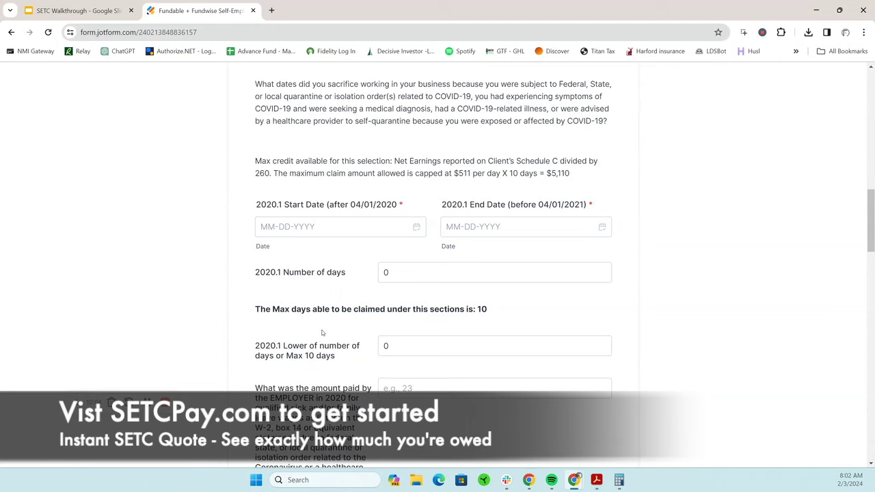
Pick 04-13-2020 as the 2020.1 start date from the calendar
scroll(322, 333, "up", 1)
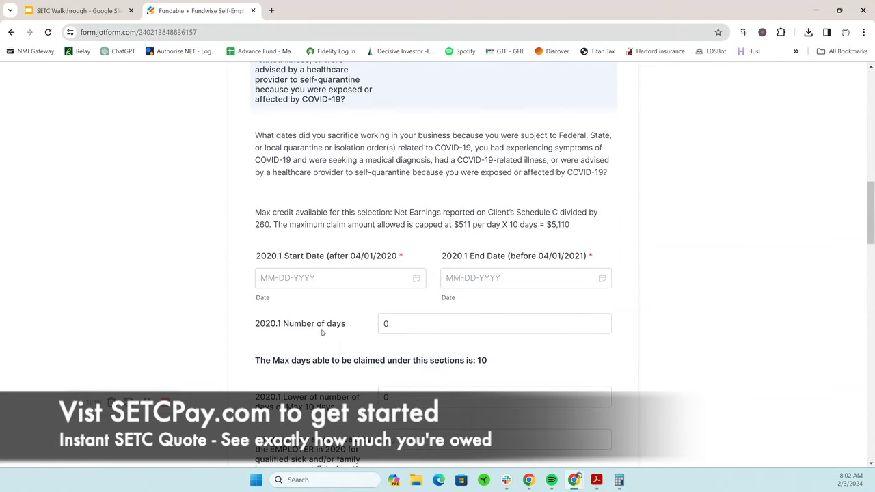
left_click(379, 280)
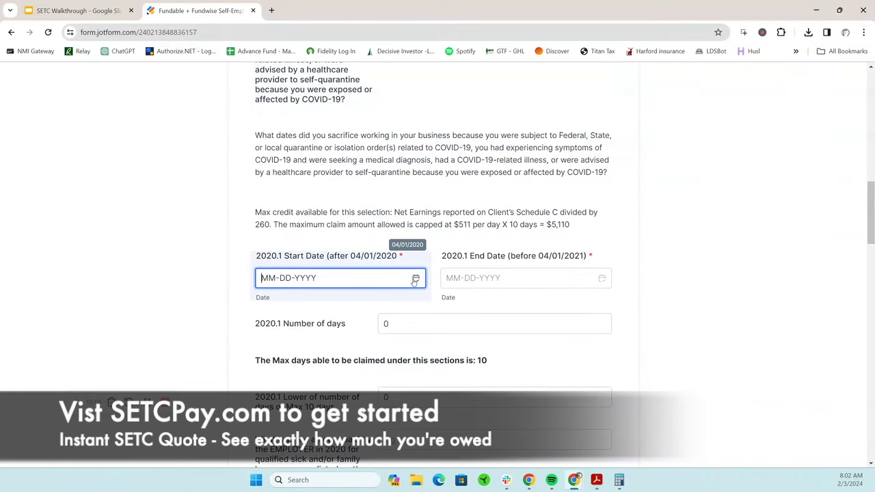
scroll(518, 313, "down", 1)
scroll(517, 313, "down", 1)
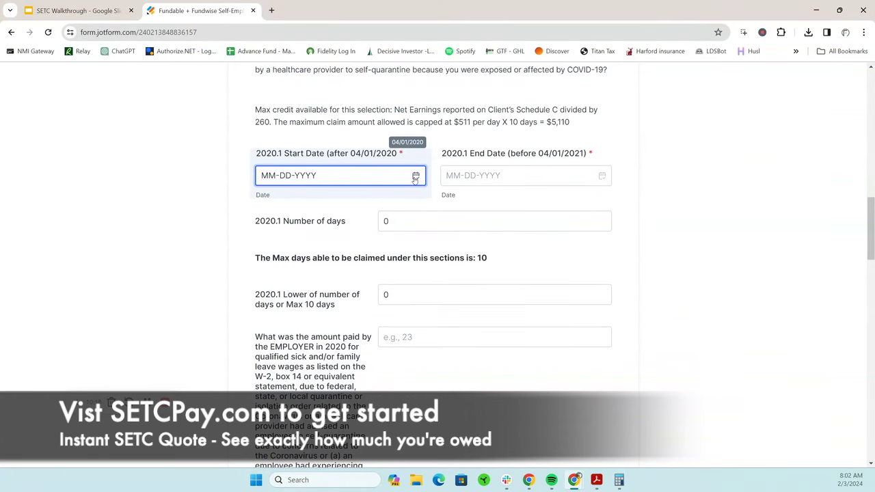
left_click(415, 176)
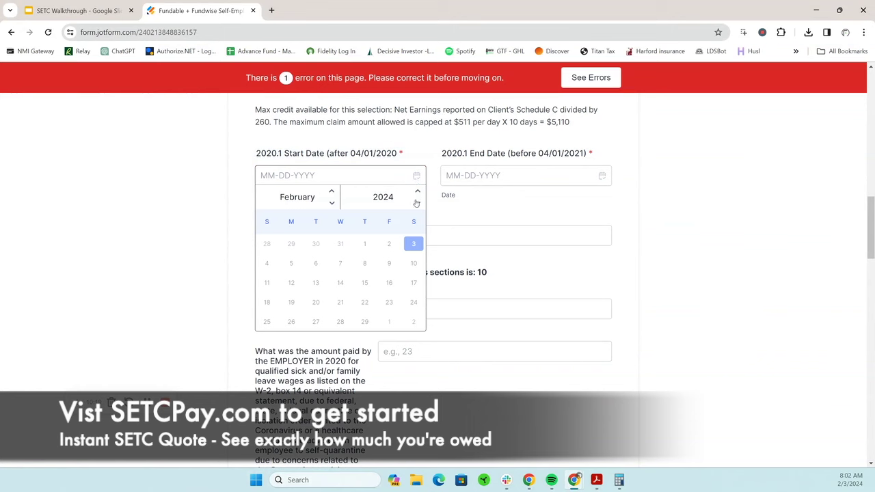
left_click(417, 203)
left_click(417, 203)
left_click(417, 203)
left_click(417, 203)
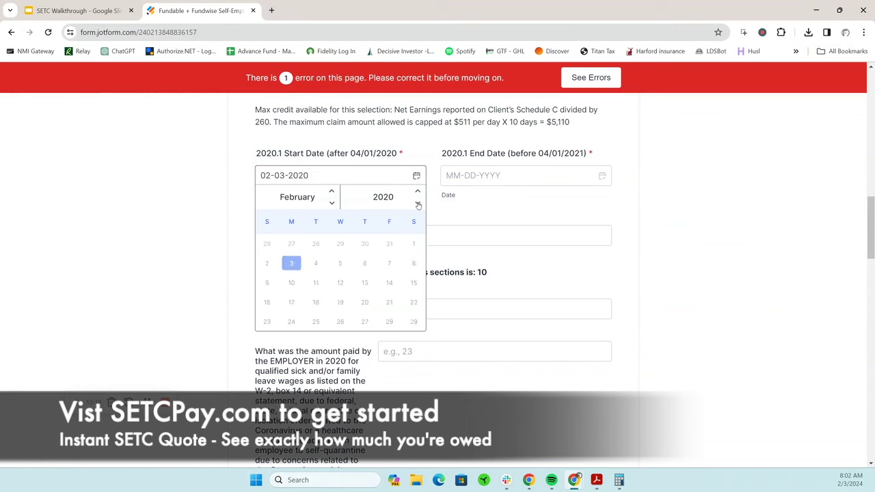
left_click(332, 193)
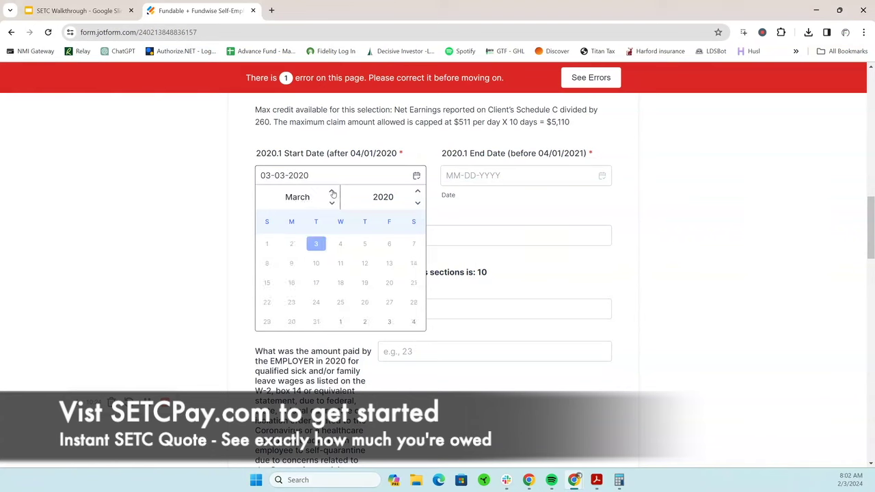
left_click(332, 193)
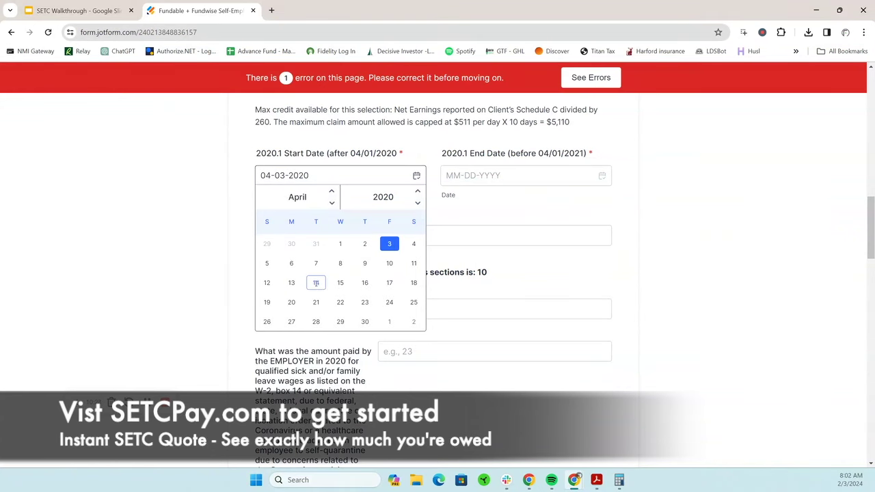
left_click(292, 283)
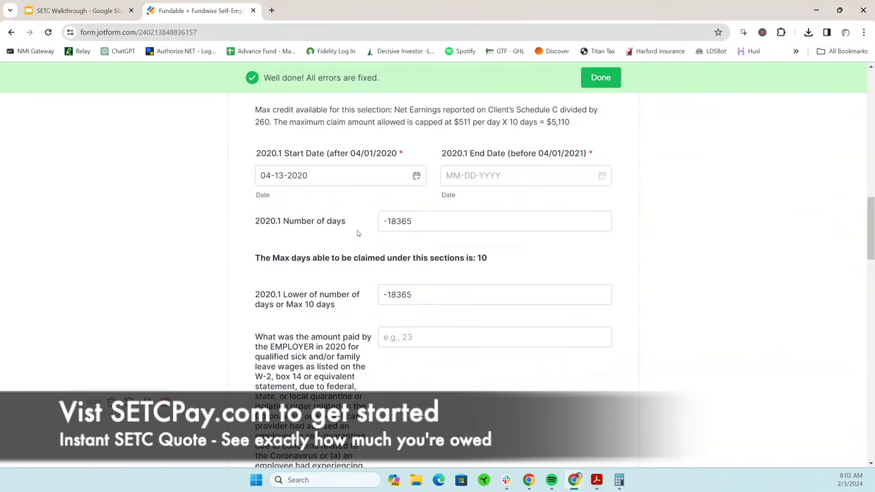
Set the 2020.1 end date to 04-22-2020 so the period counts 10 days
left_click(508, 176)
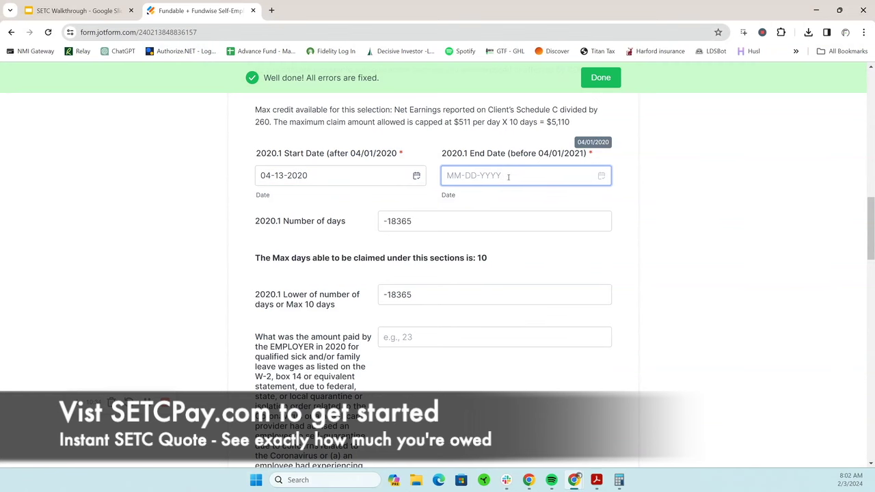
left_click(602, 176)
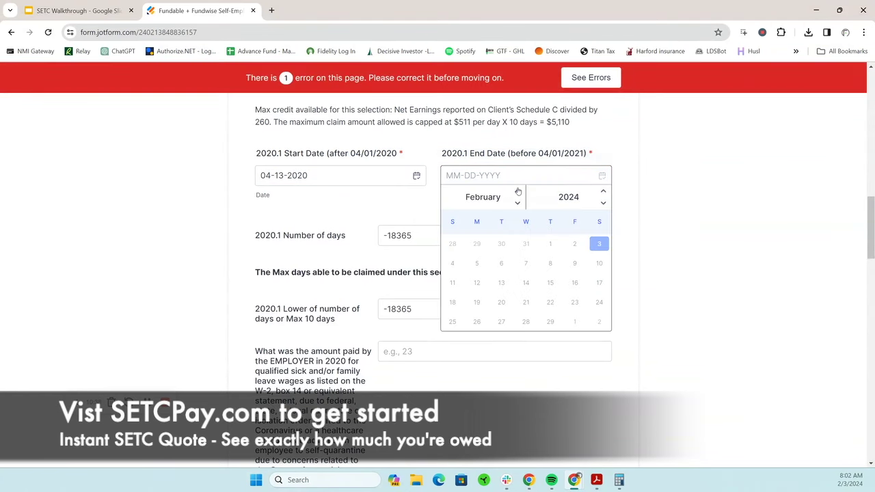
left_click(517, 192)
left_click(603, 203)
left_click(603, 203)
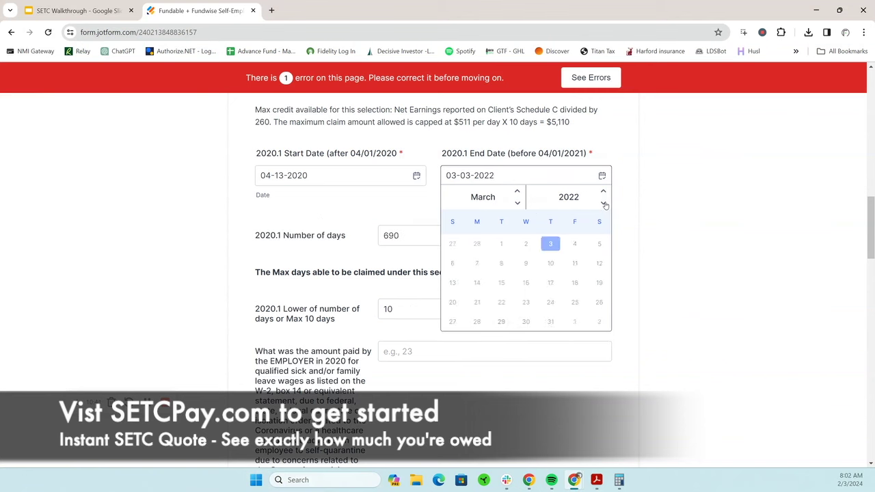
left_click(603, 203)
left_click(602, 203)
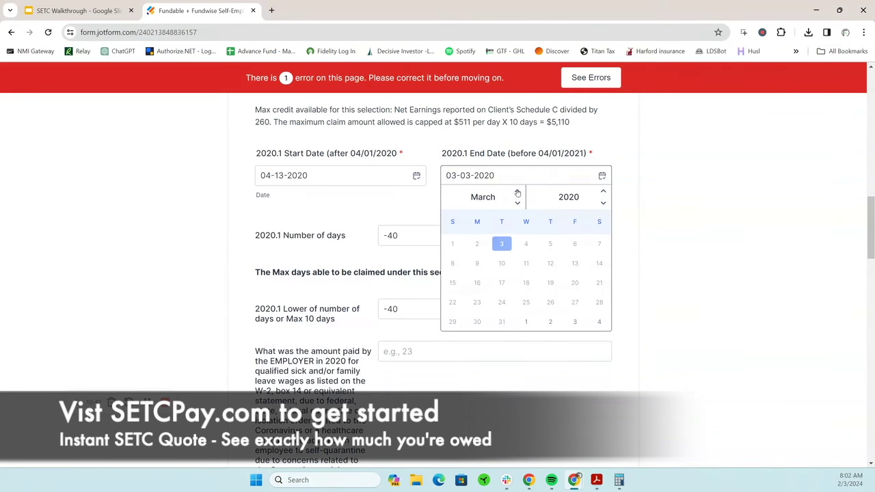
left_click(517, 192)
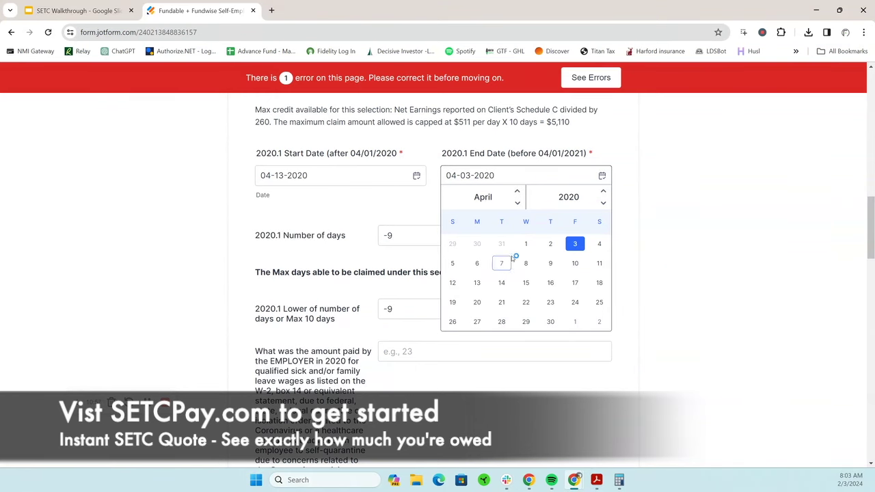
left_click(550, 282)
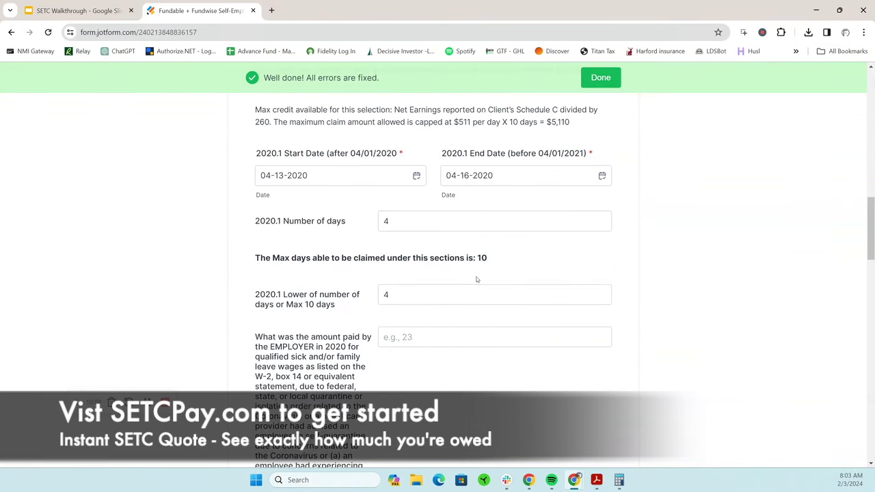
left_click(602, 176)
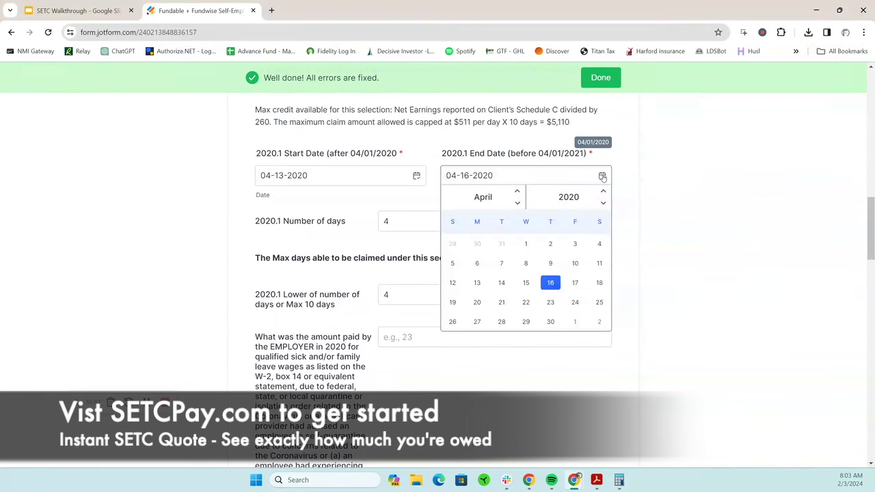
left_click(476, 302)
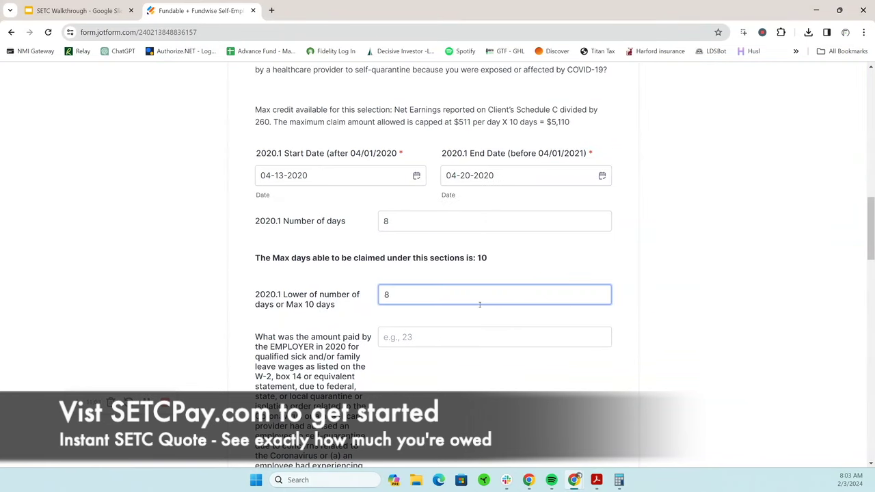
left_click(602, 176)
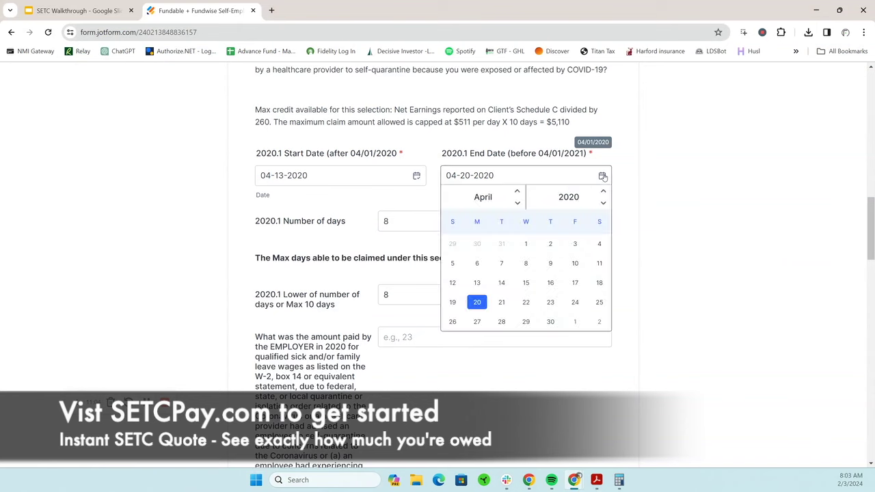
left_click(501, 302)
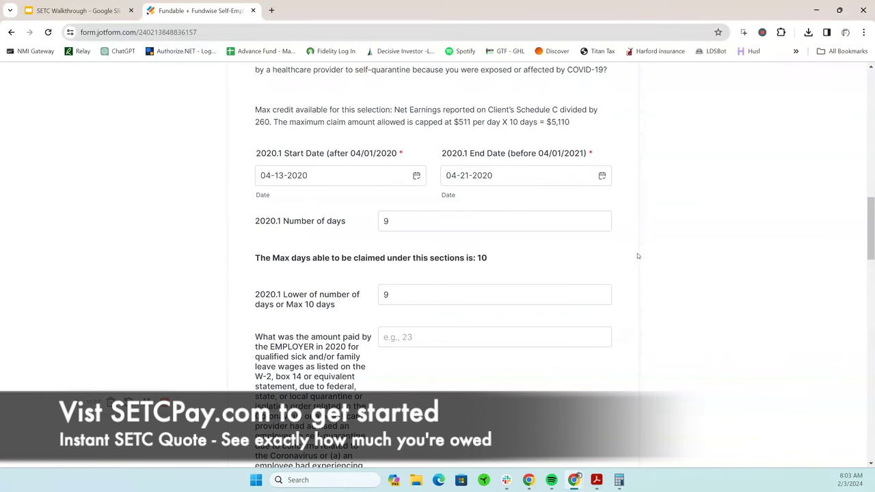
left_click(602, 176)
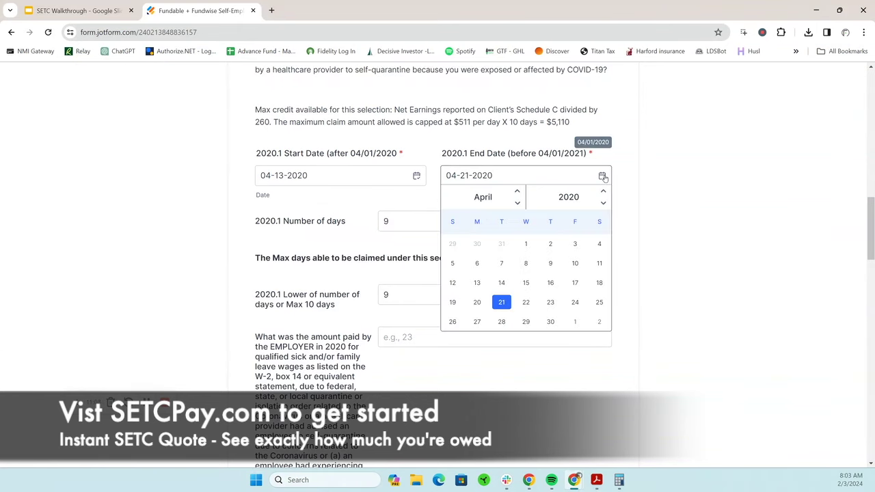
left_click(525, 302)
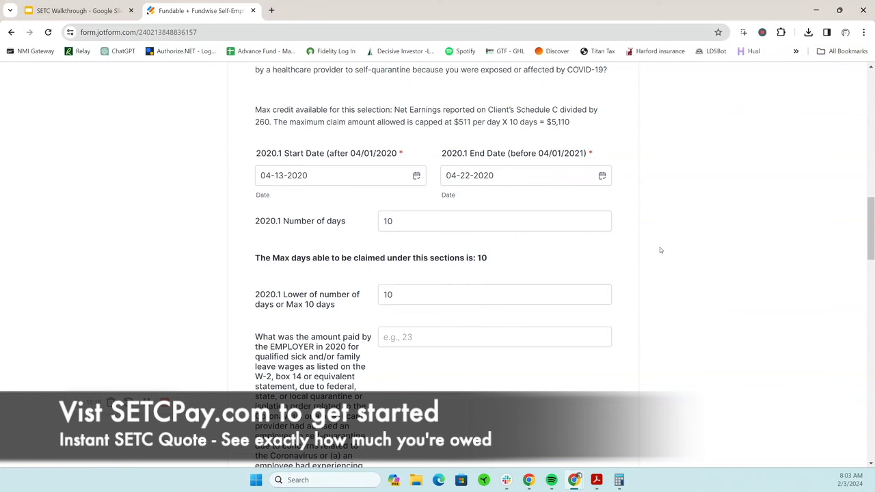
left_click(591, 264)
scroll(484, 366, "down", 2)
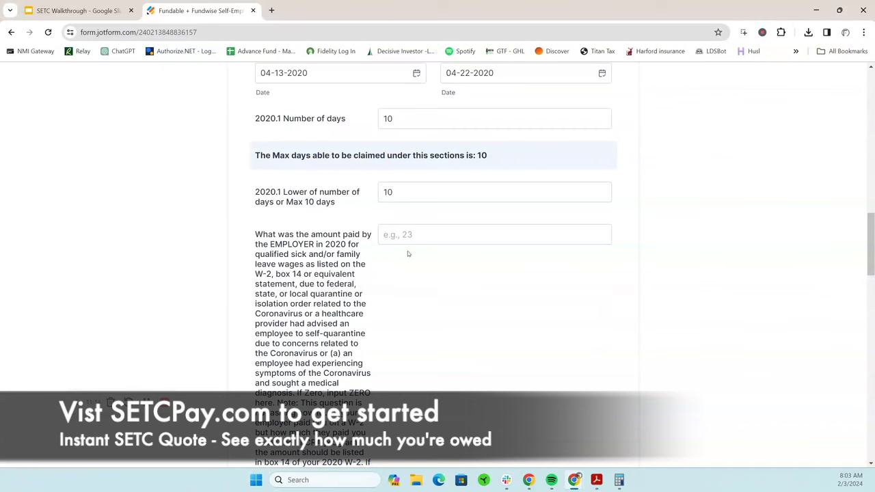
left_click(440, 239)
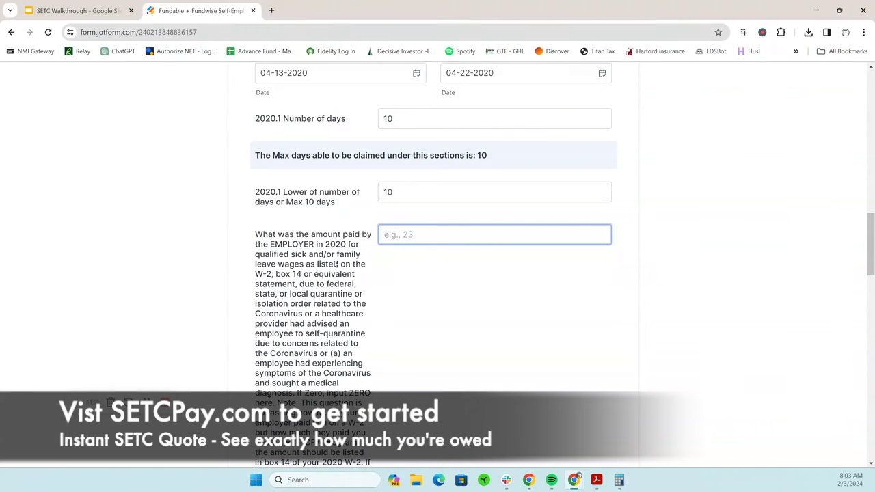
Enter 0 for the employer-paid sick leave amount and answer Yes to the caregiving question
left_click(391, 285)
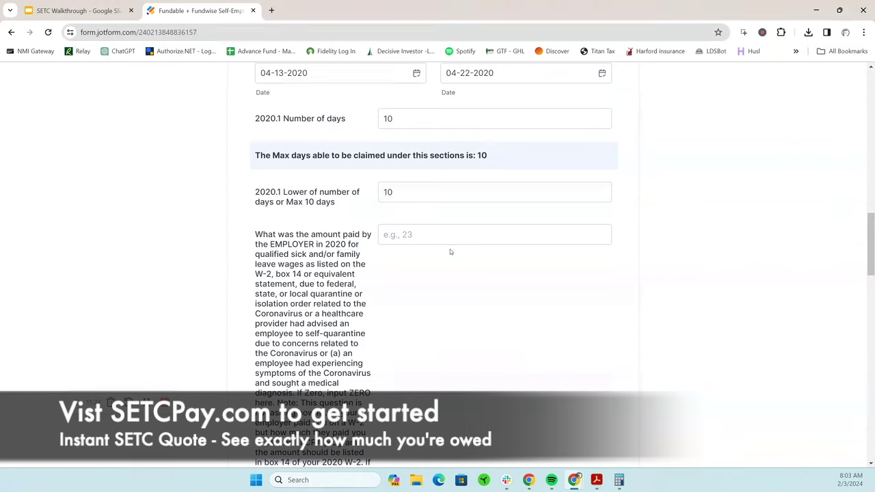
left_click(457, 236)
type("0")
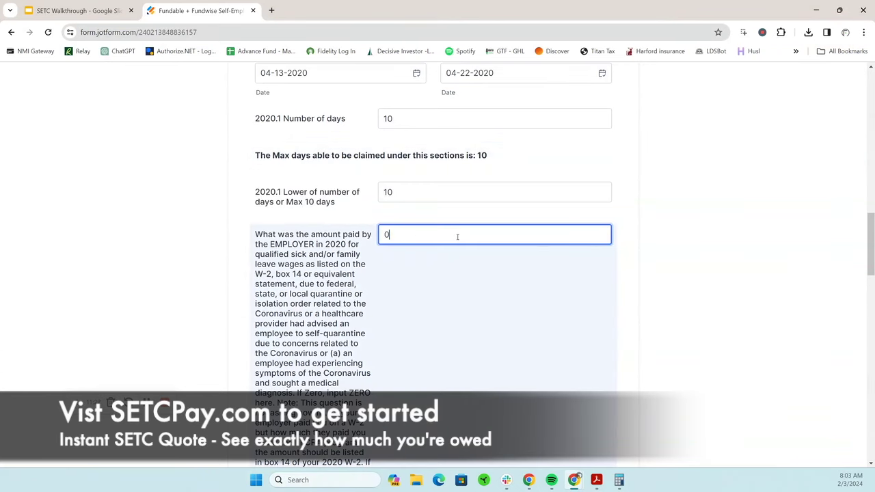
scroll(551, 294, "down", 3)
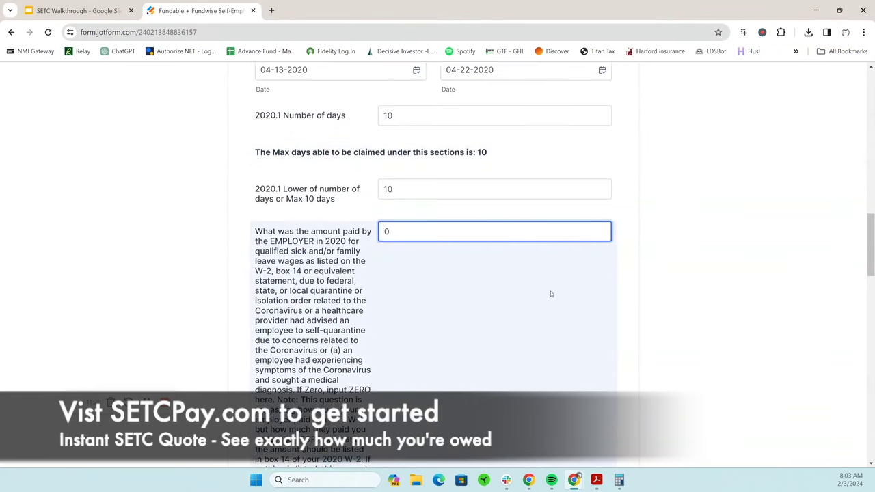
scroll(550, 294, "down", 1)
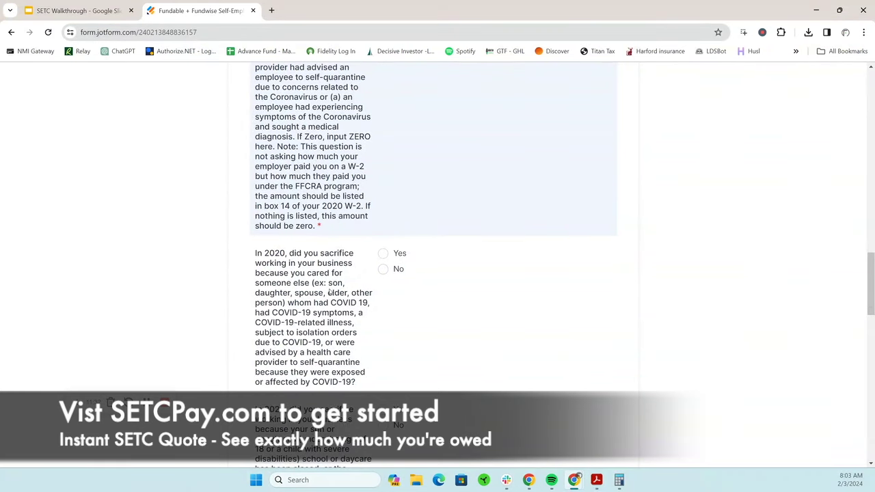
left_click(382, 255)
scroll(468, 312, "down", 3)
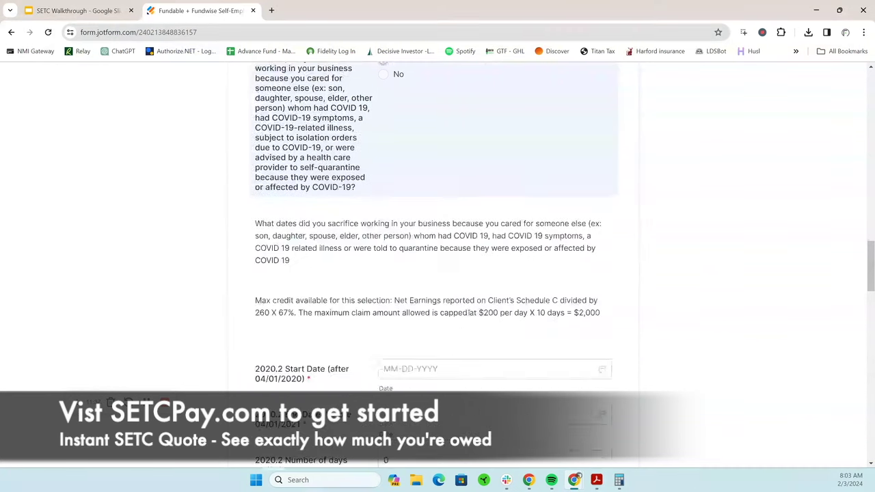
scroll(468, 312, "down", 3)
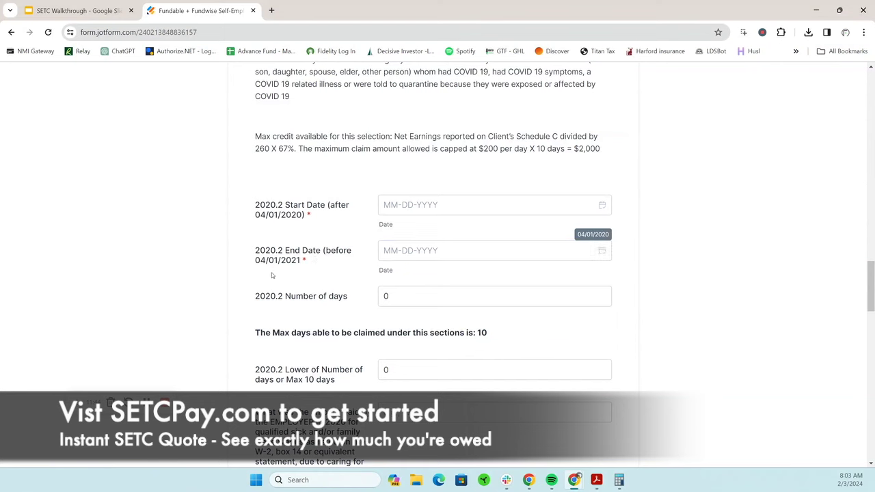
Set the 2020.2 start date to May 11, 2020 in the calendar
left_click(566, 204)
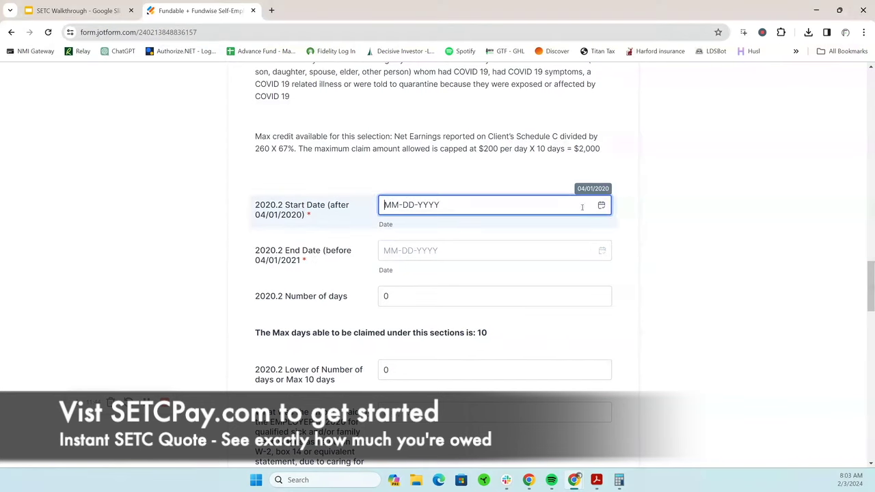
left_click(602, 205)
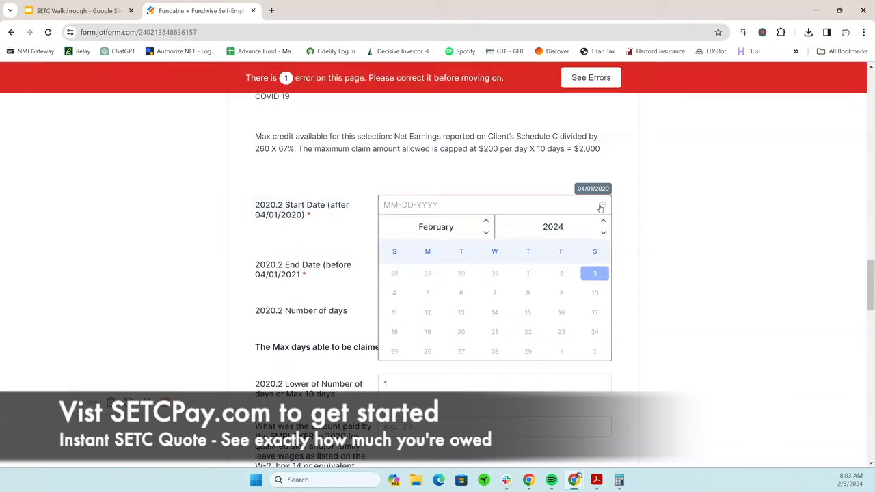
left_click(486, 223)
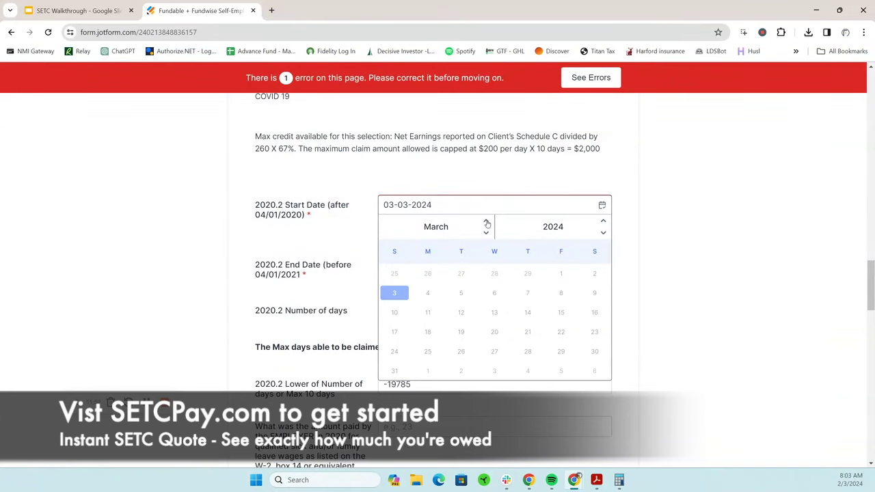
left_click(487, 222)
left_click(486, 223)
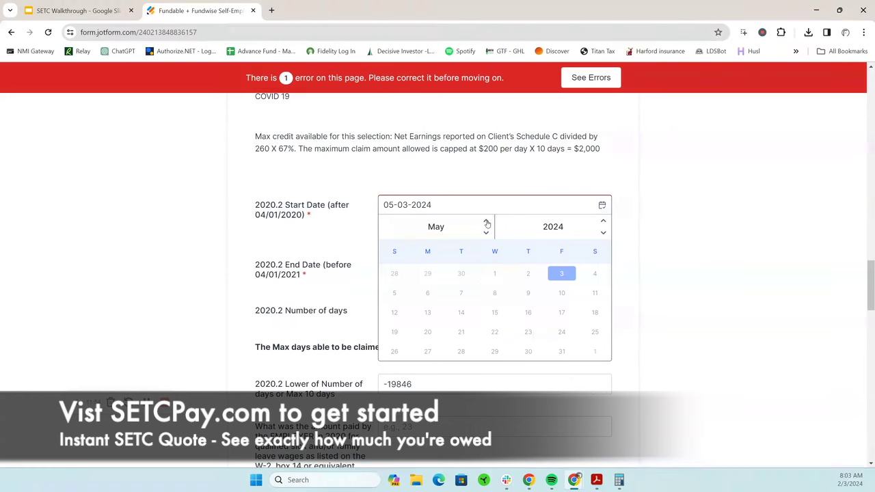
left_click(603, 234)
left_click(603, 234)
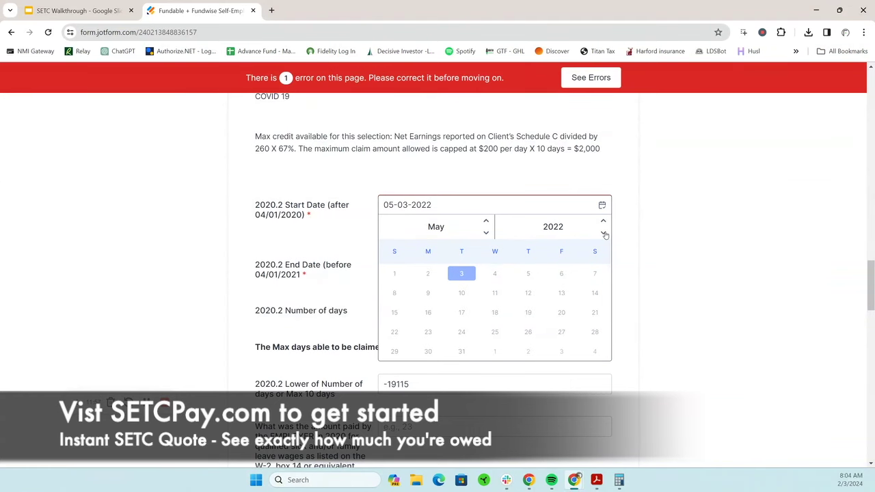
left_click(603, 234)
left_click(603, 234)
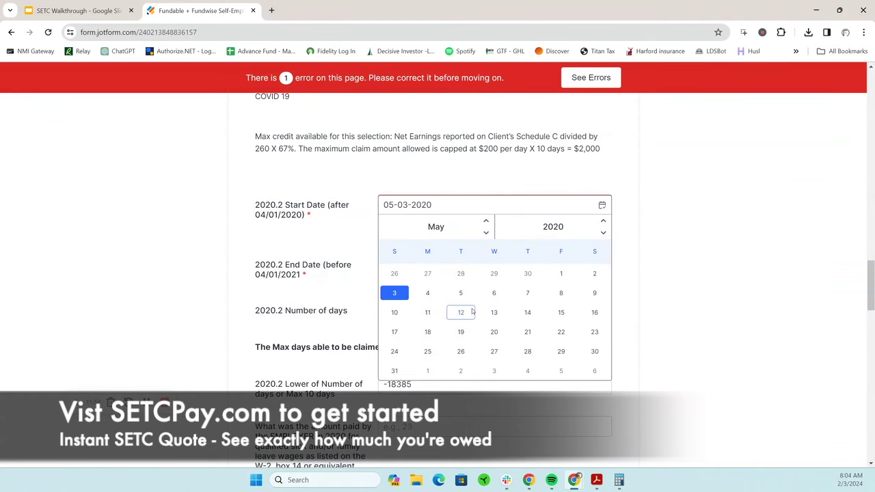
left_click(428, 312)
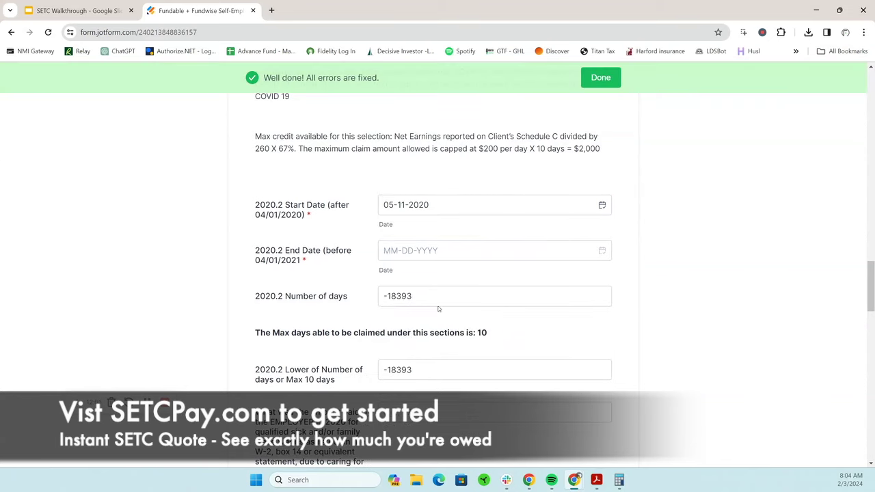
Set the 2020.2 end date to May 21, 2020, correcting an accidental April 17 pick
left_click(458, 252)
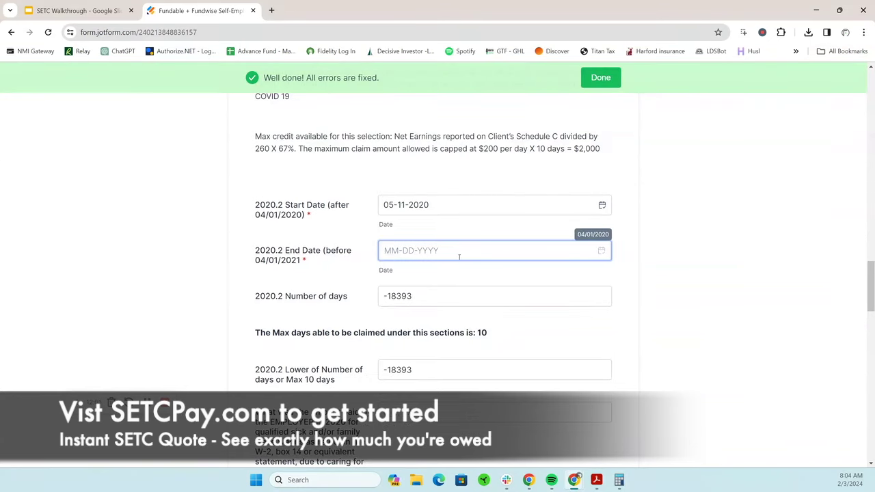
left_click(601, 252)
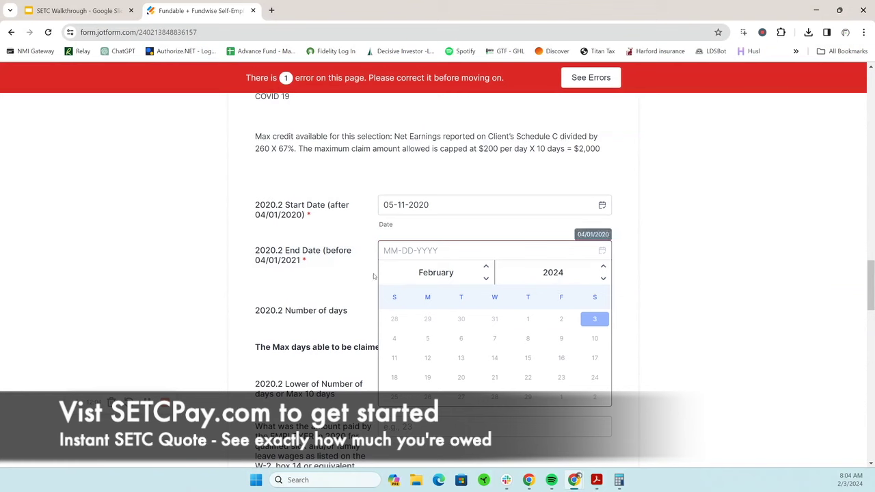
left_click(486, 268)
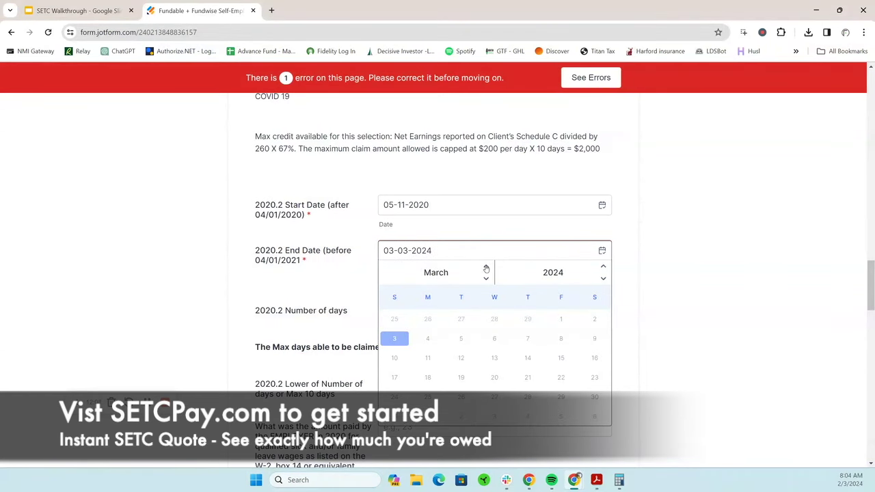
left_click(486, 268)
left_click(486, 268)
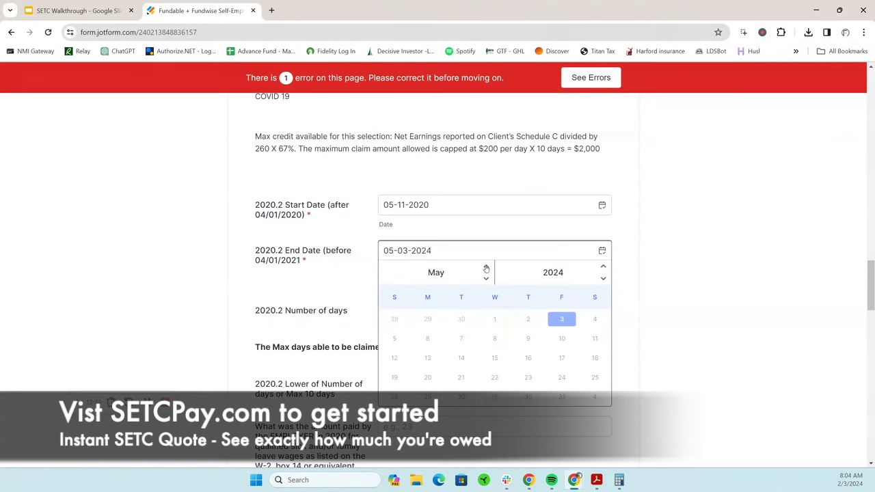
left_click(603, 278)
left_click(603, 278)
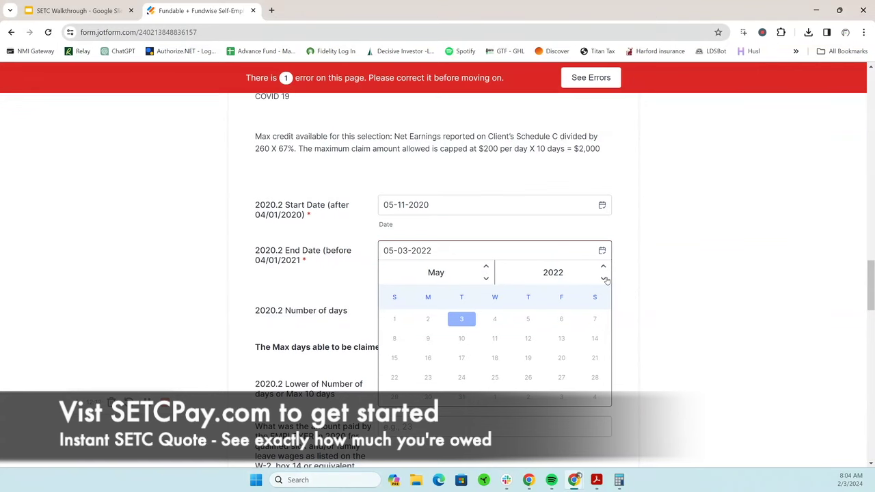
left_click(603, 278)
left_click(603, 278)
left_click(485, 278)
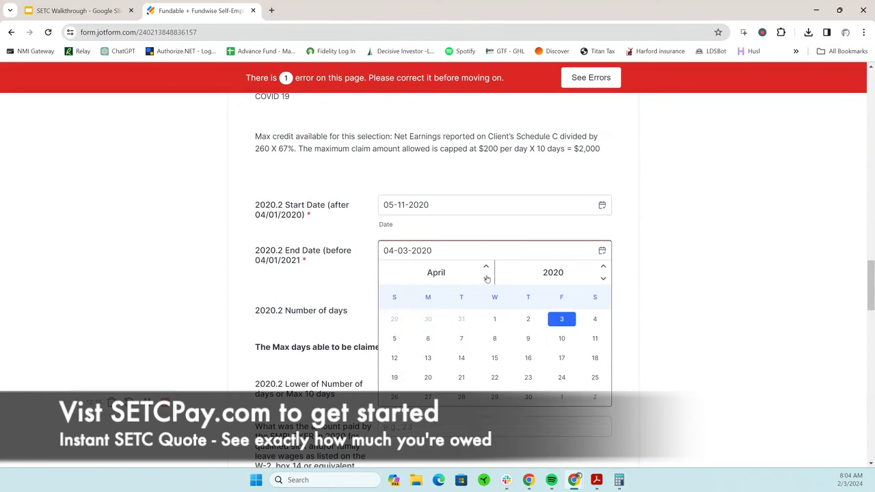
left_click(561, 357)
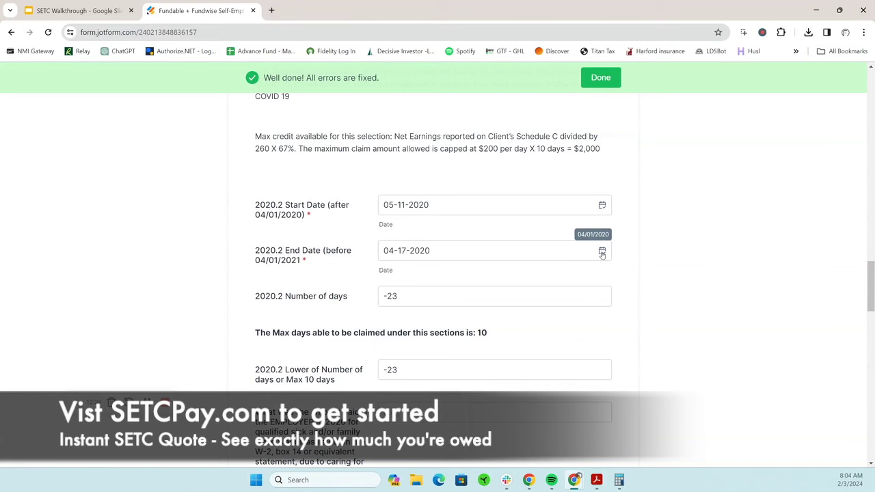
left_click(602, 253)
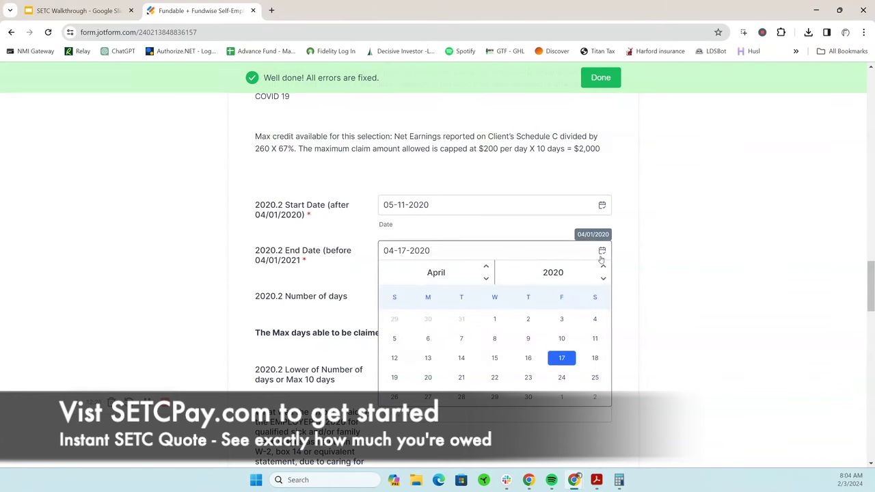
left_click(485, 267)
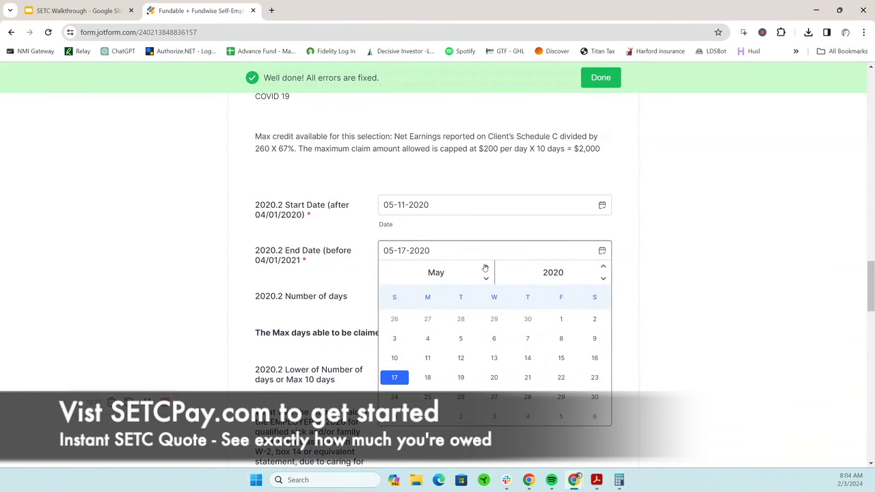
left_click(522, 378)
scroll(508, 322, "down", 2)
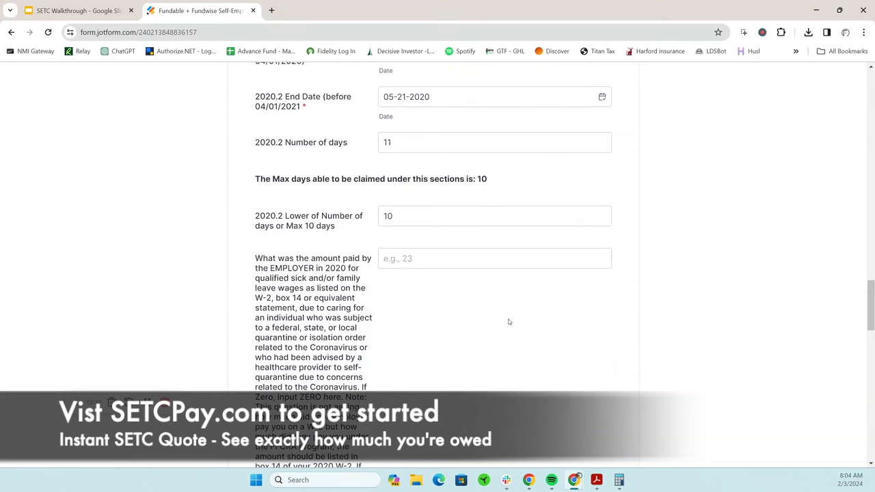
Enter 0 as the employer-paid caregiving amount
left_click(412, 259)
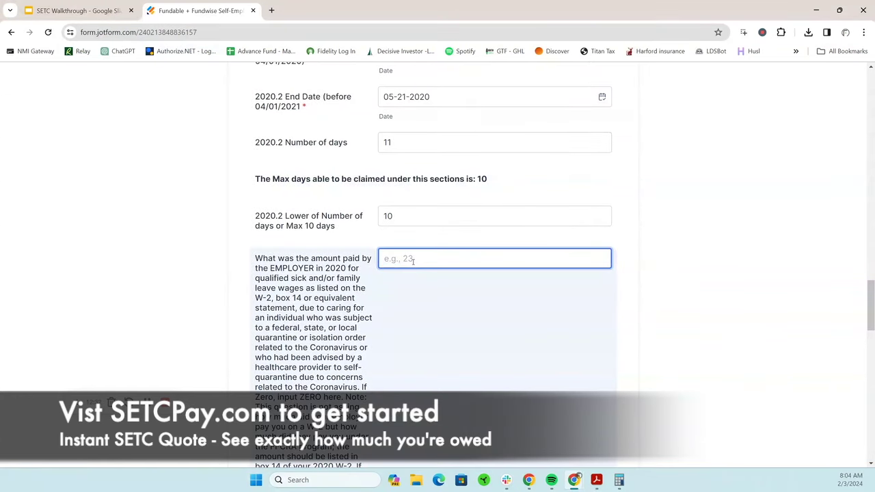
type("0")
left_click(621, 285)
scroll(626, 267, "down", 5)
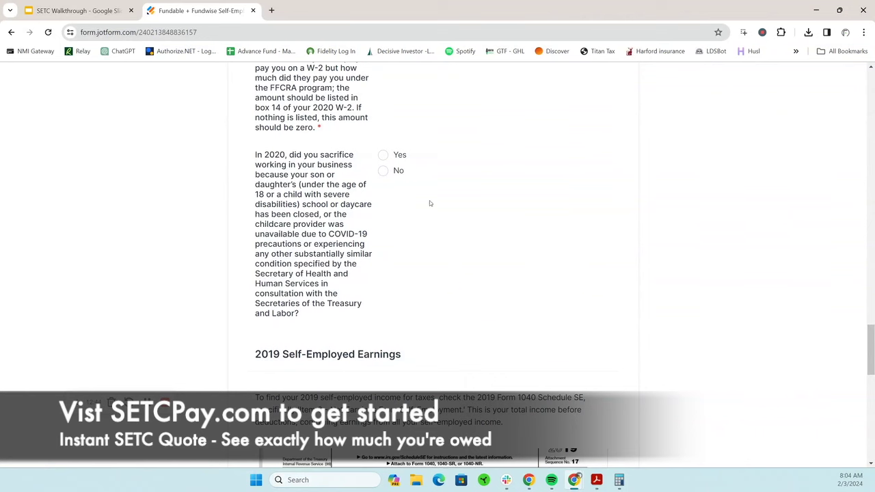
Answer Yes to the childcare closure question, revealing the 2020.3 date fields
left_click(383, 155)
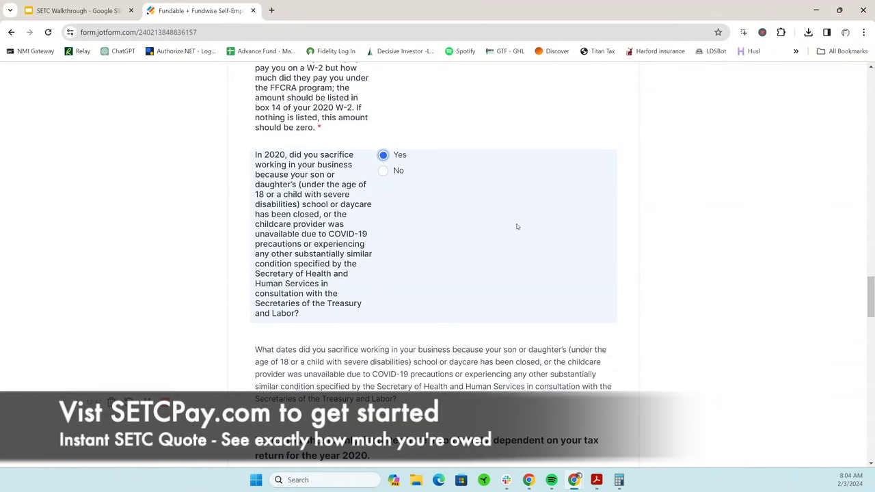
scroll(517, 226, "down", 3)
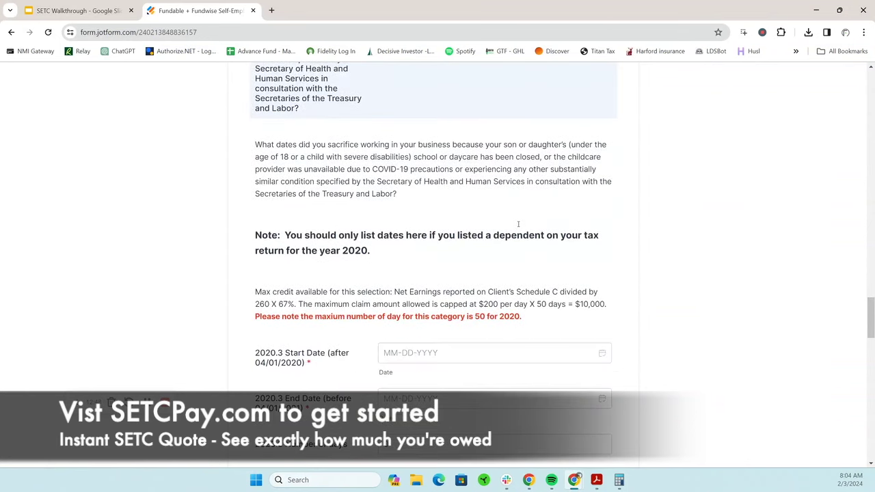
scroll(517, 224, "down", 2)
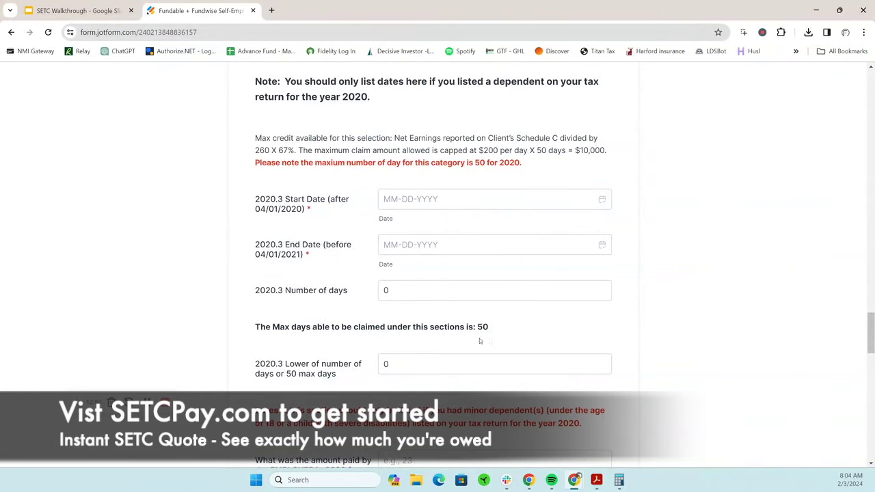
Set the 2020.3 start date to April 1, 2020
left_click(515, 291)
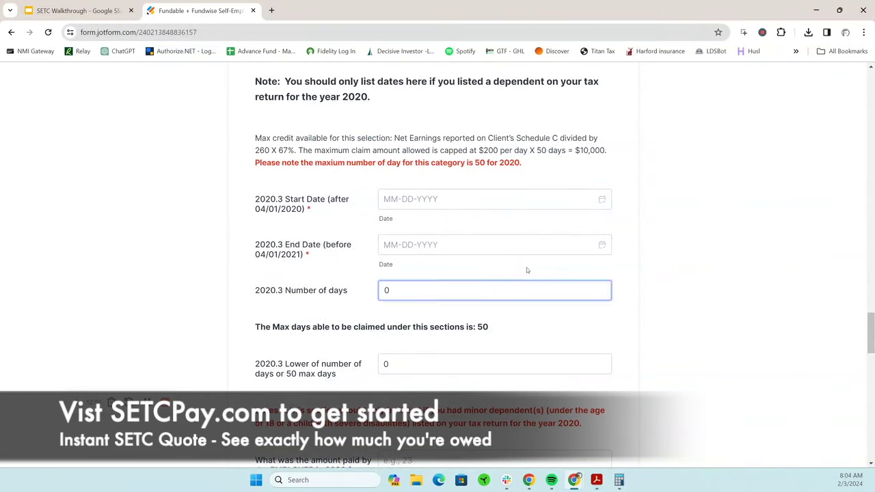
left_click(577, 199)
left_click(601, 199)
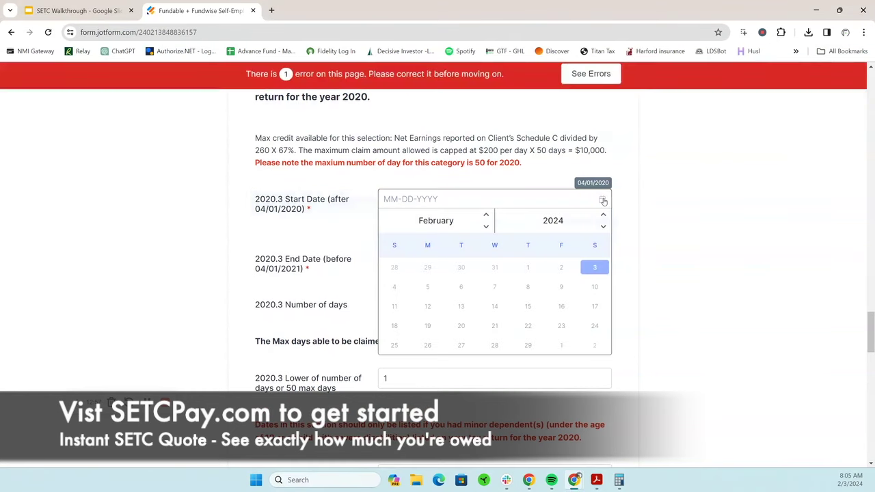
left_click(603, 226)
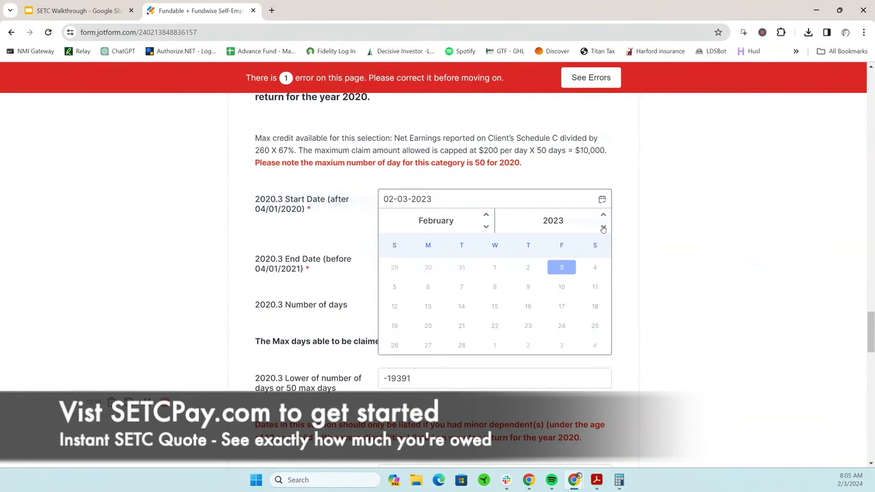
left_click(603, 226)
left_click(602, 226)
left_click(603, 226)
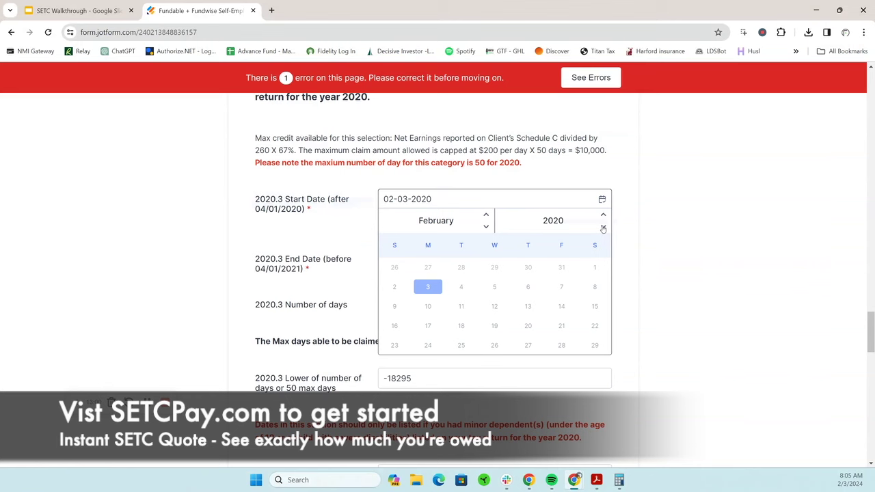
left_click(486, 216)
left_click(485, 216)
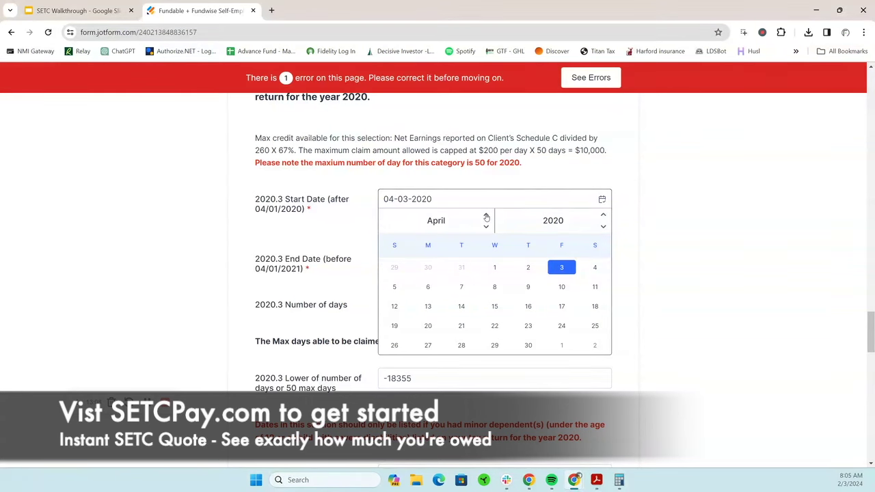
left_click(495, 267)
left_click(539, 288)
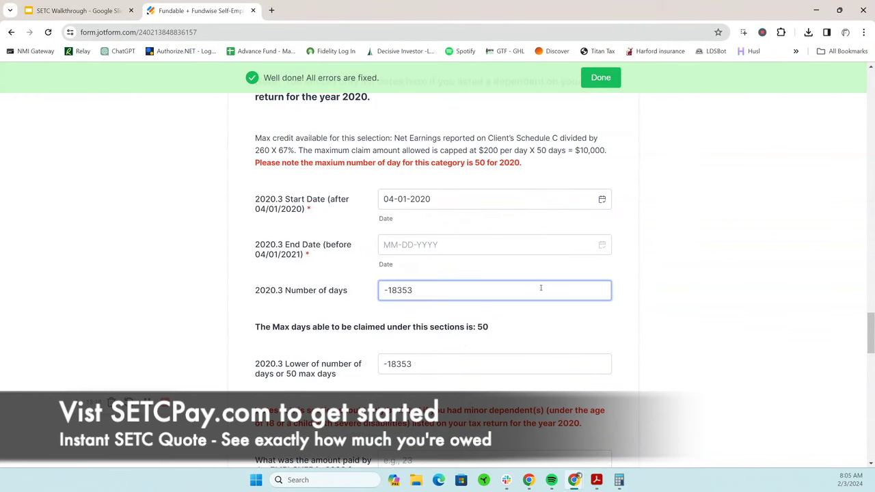
Pick a first 2020.3 end date of June 23, 2020, which yields 84 days
left_click(601, 245)
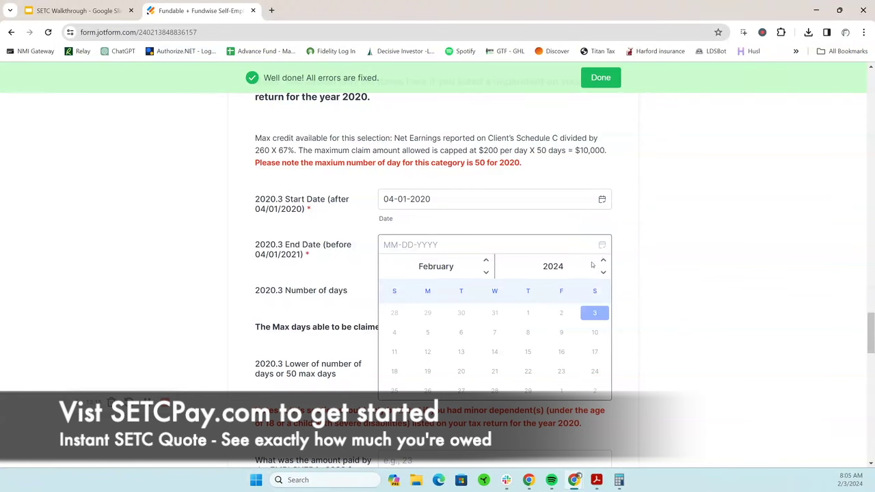
left_click(603, 272)
left_click(603, 272)
left_click(603, 272)
left_click(602, 271)
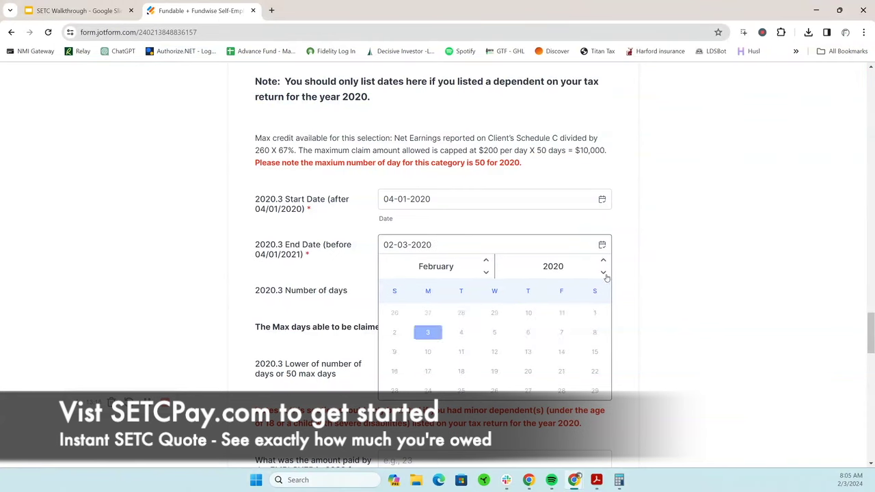
left_click(486, 261)
left_click(486, 261)
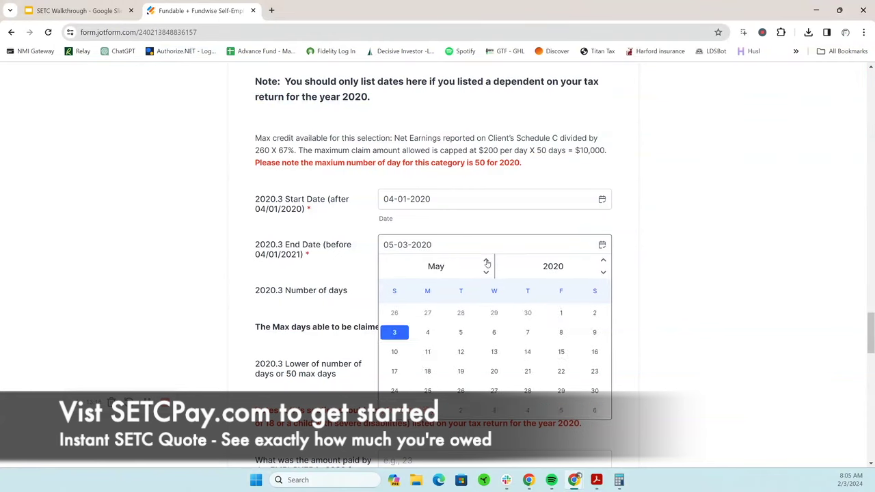
left_click(487, 263)
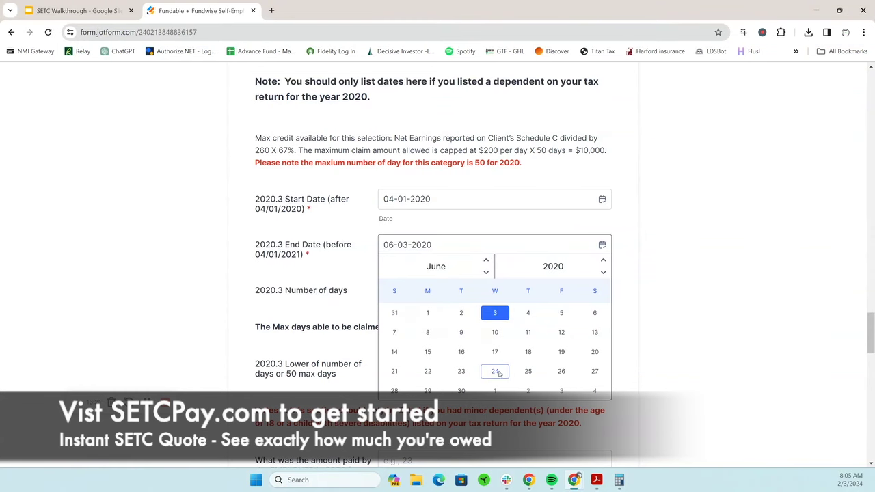
left_click(460, 371)
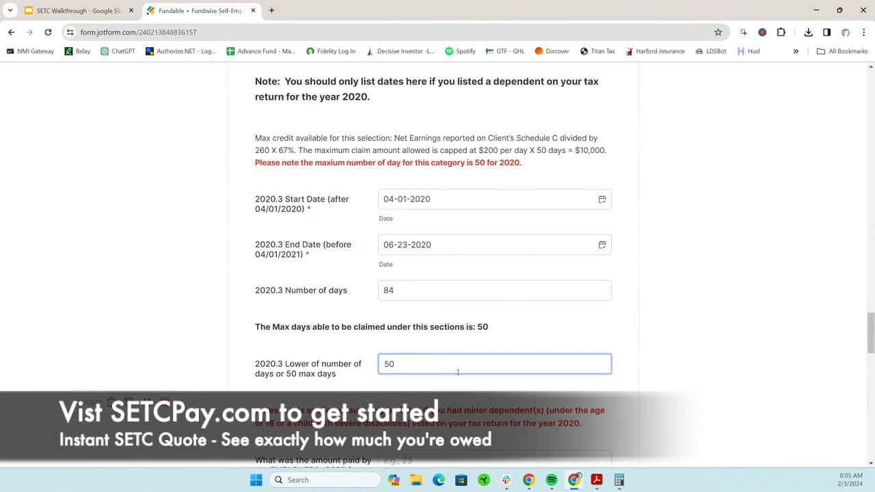
left_click(459, 291)
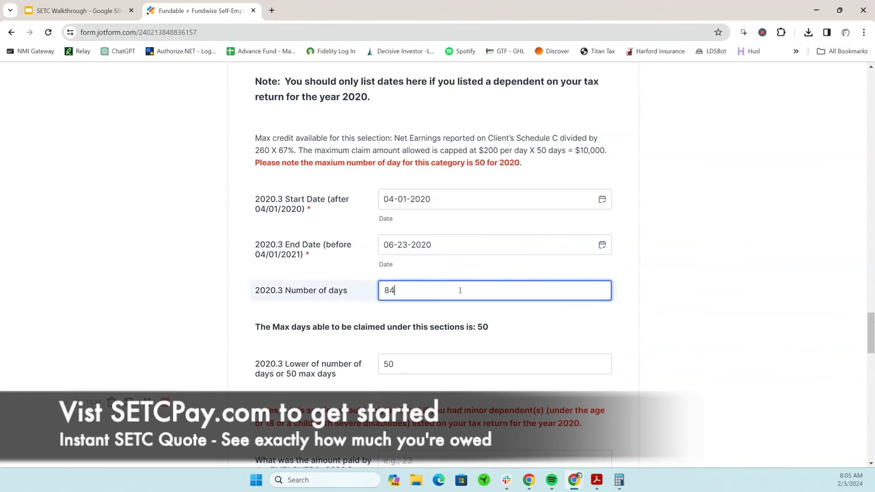
Narrow the end date to May 20, 2020 so exactly 50 days count
left_click(600, 246)
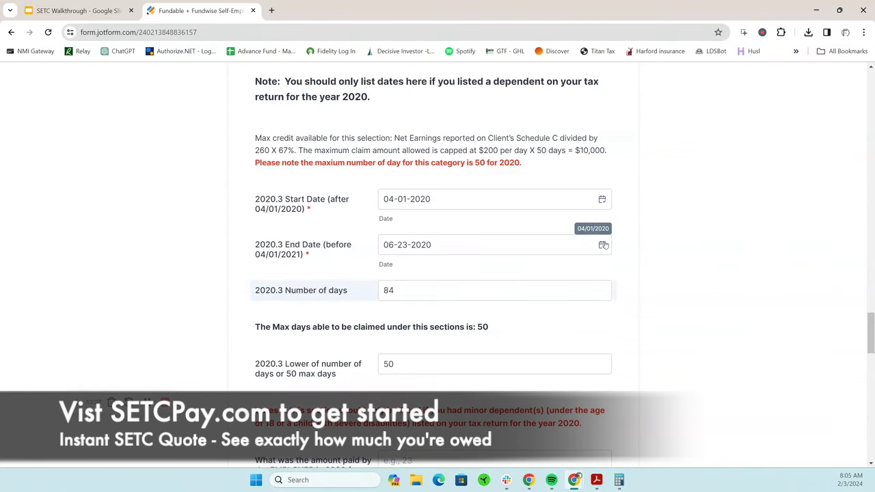
left_click(429, 314)
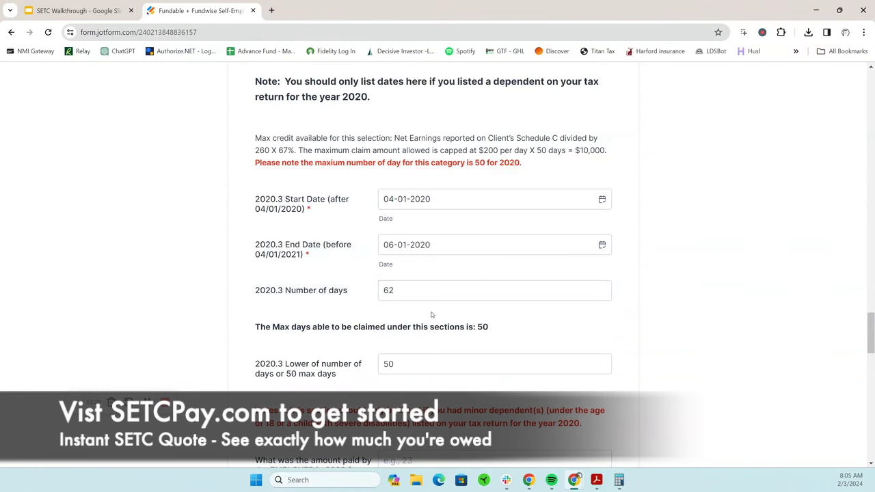
left_click(601, 245)
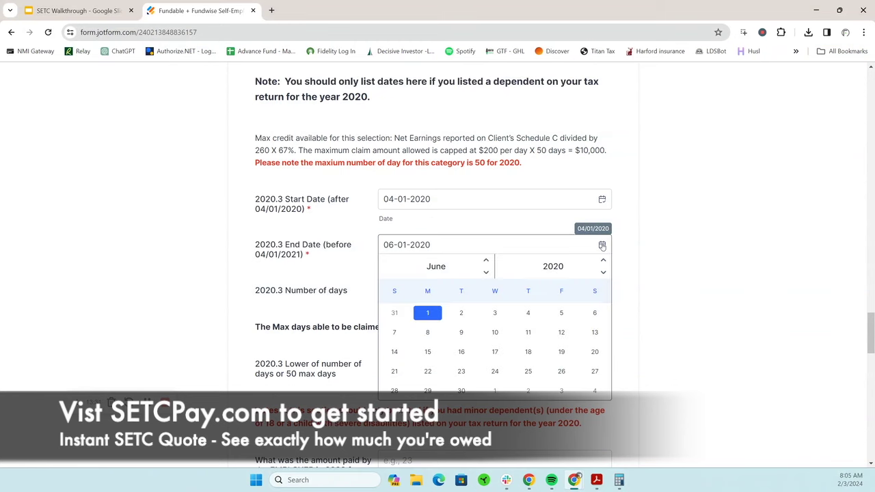
left_click(486, 261)
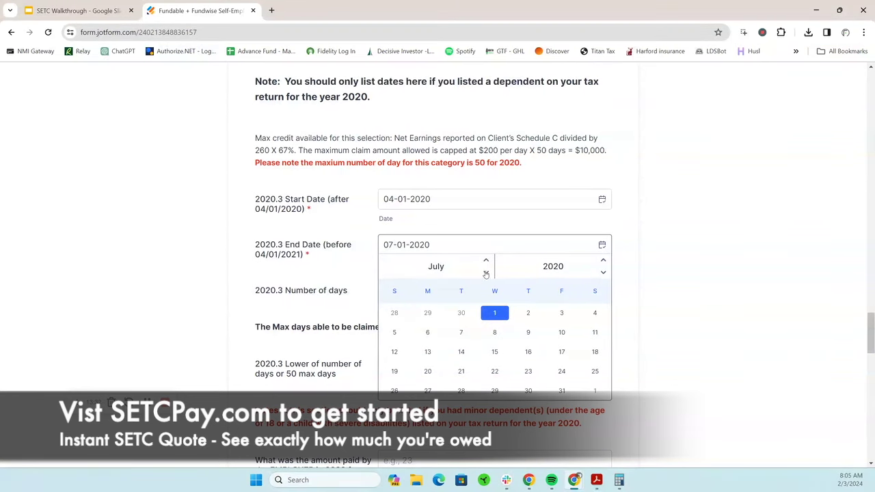
left_click(486, 272)
left_click(486, 272)
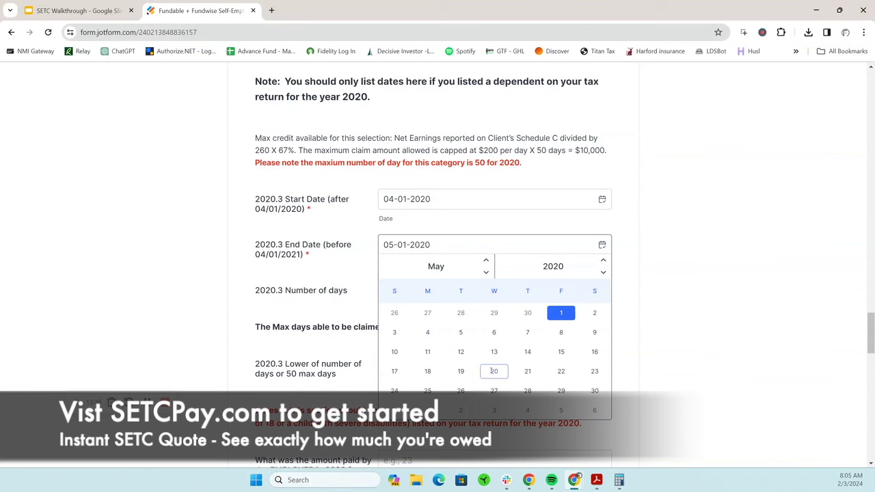
left_click(493, 390)
left_click(543, 291)
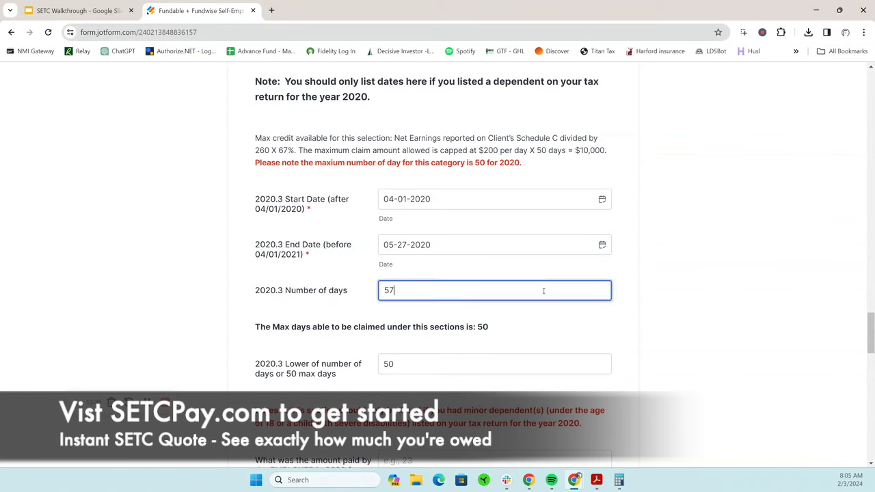
left_click(601, 245)
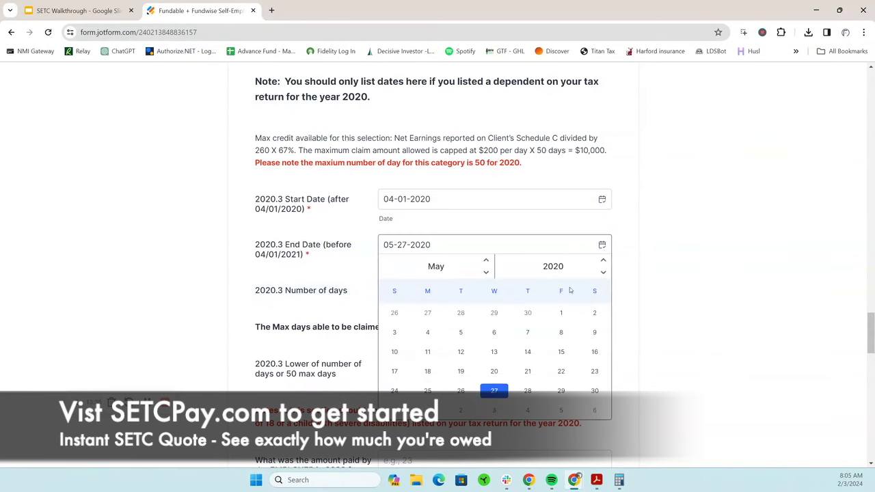
left_click(523, 369)
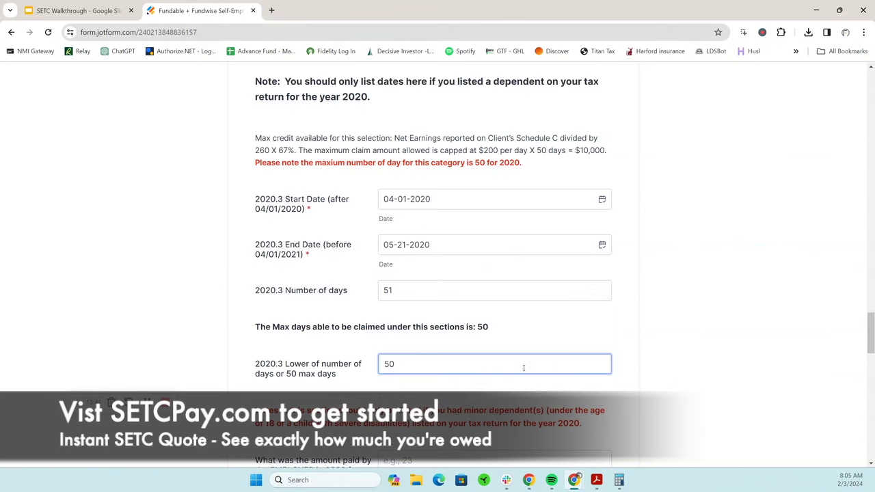
left_click(571, 289)
left_click(602, 245)
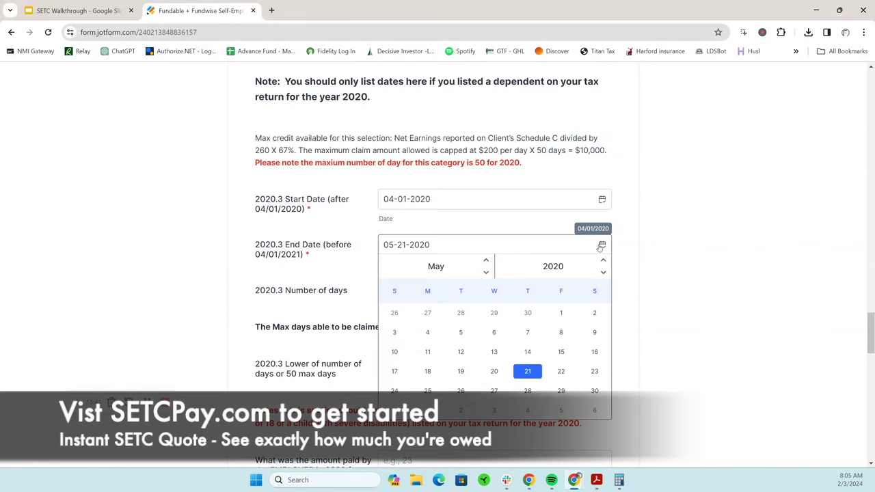
left_click(494, 371)
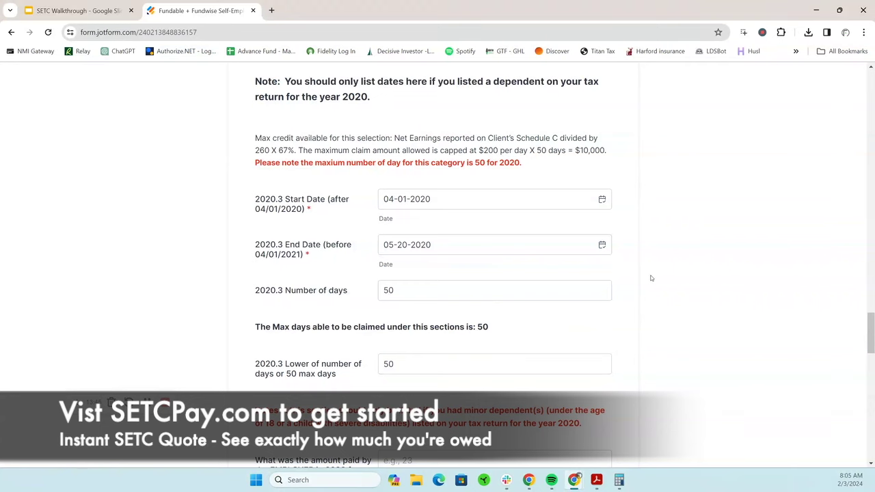
scroll(615, 288, "down", 4)
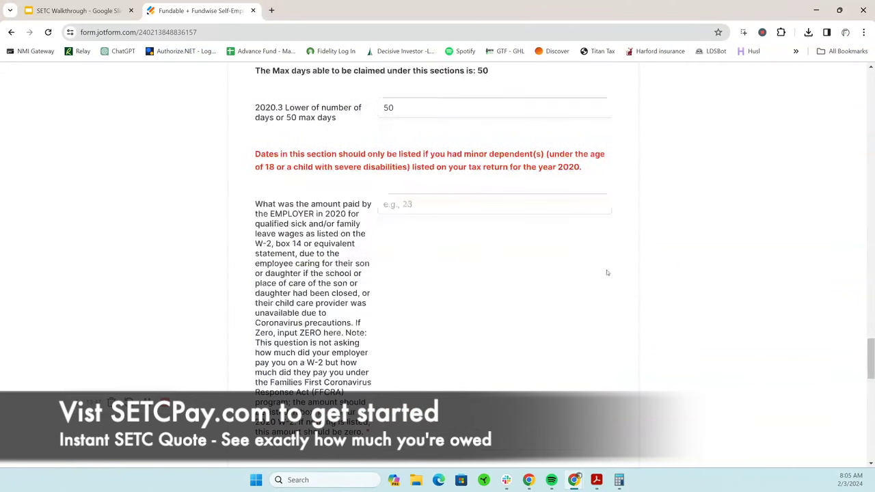
Enter 0 for the employer-paid leave amount
left_click(439, 205)
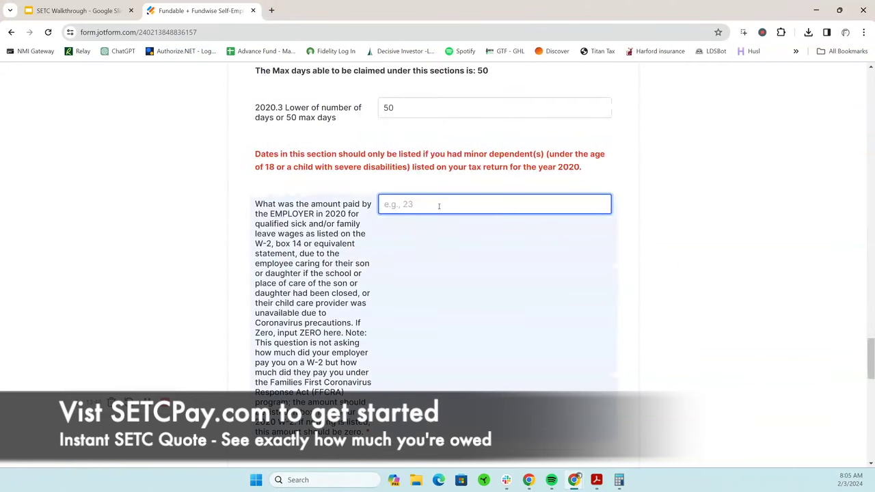
type("0")
left_click(677, 299)
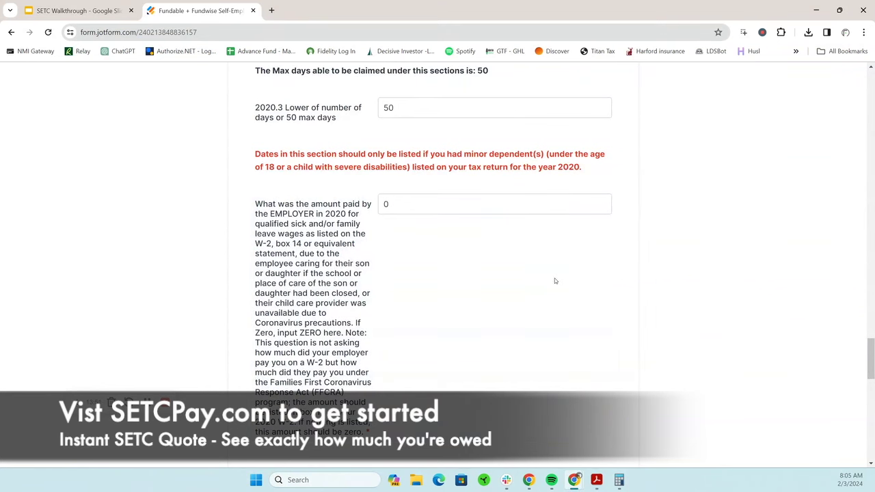
scroll(555, 279, "down", 5)
scroll(555, 290, "down", 2)
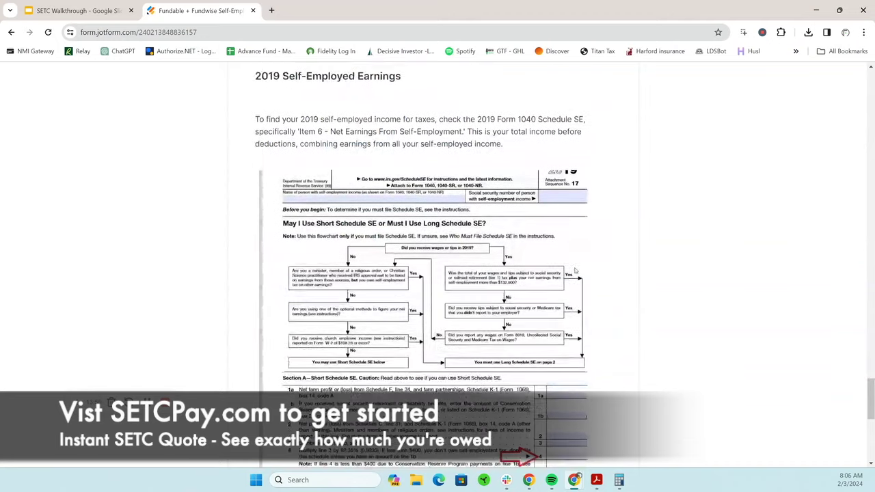
scroll(571, 272, "up", 2)
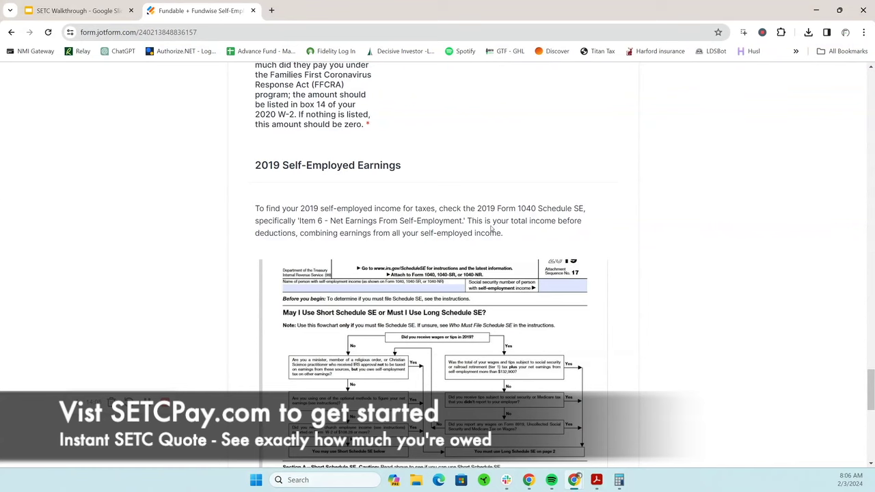
scroll(438, 236, "down", 4)
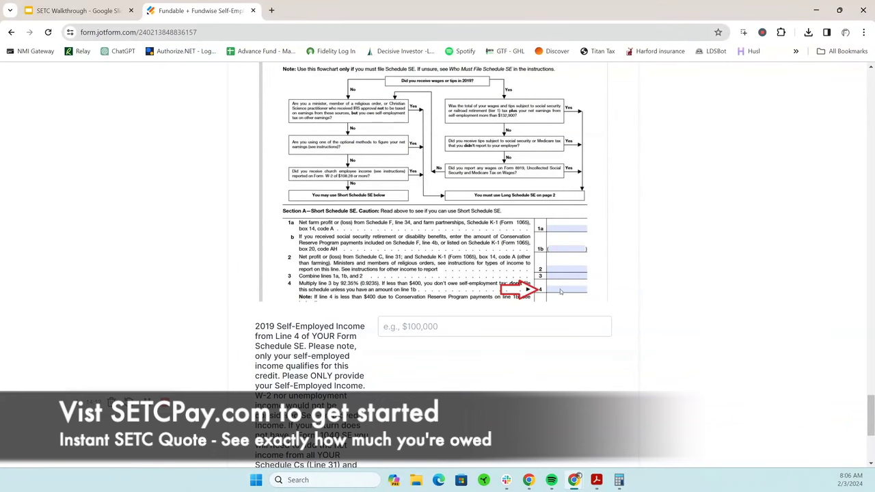
scroll(569, 290, "up", 3)
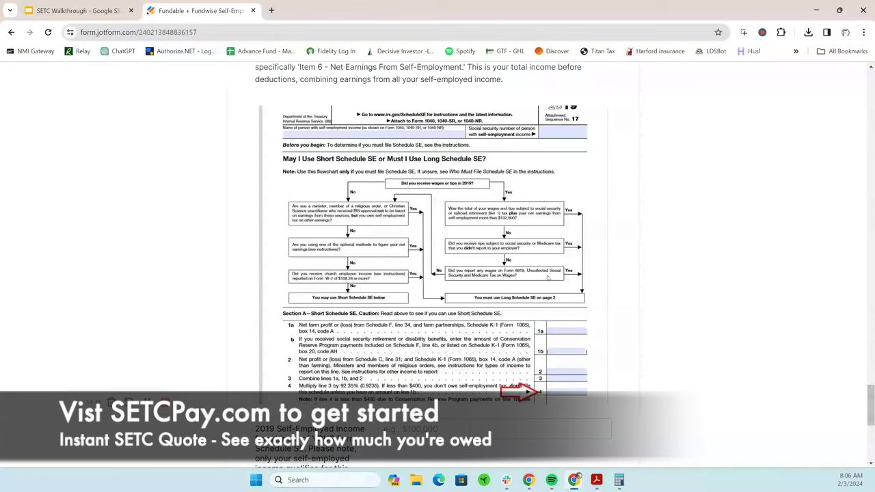
scroll(484, 244, "up", 2)
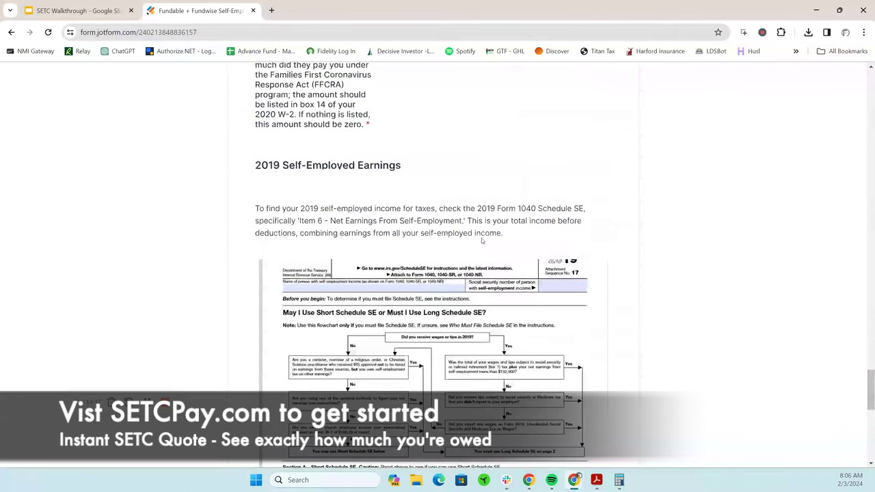
scroll(480, 243, "down", 3)
scroll(480, 243, "down", 3)
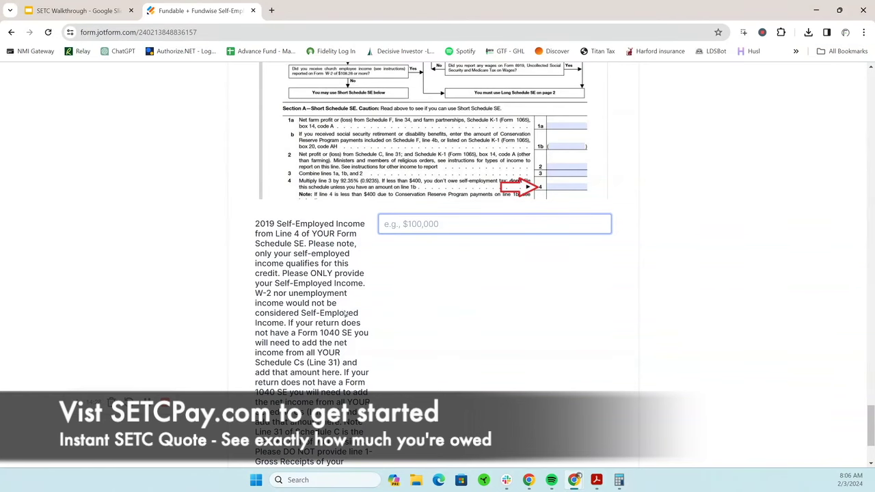
Enter 35000 as the 2019 self-employed income and continue to the 2021 section
left_click(480, 226)
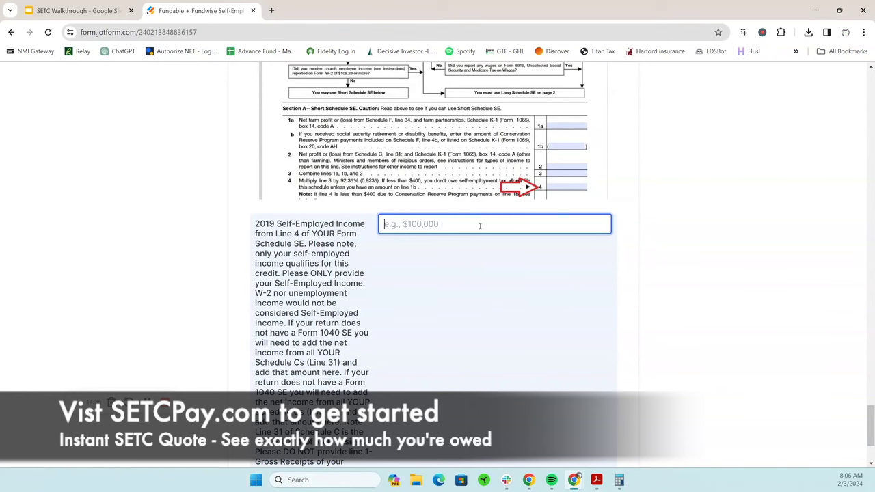
type("35000")
scroll(668, 241, "down", 1)
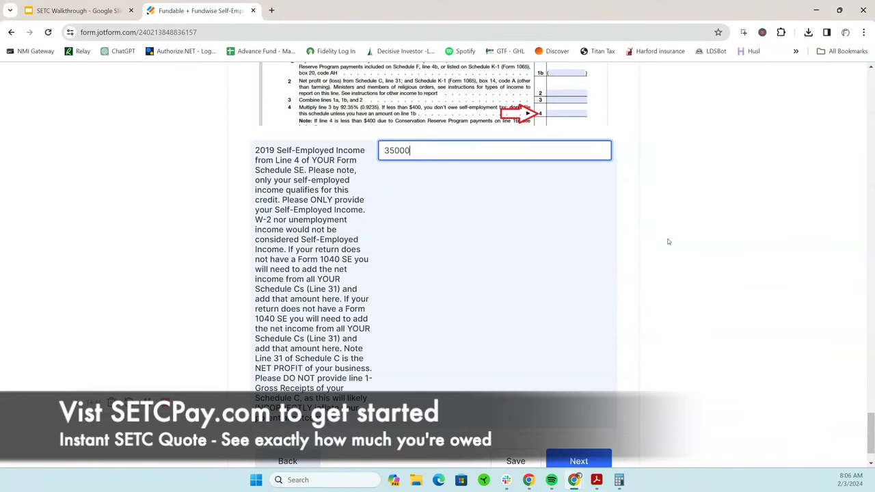
scroll(668, 241, "down", 1)
left_click(580, 406)
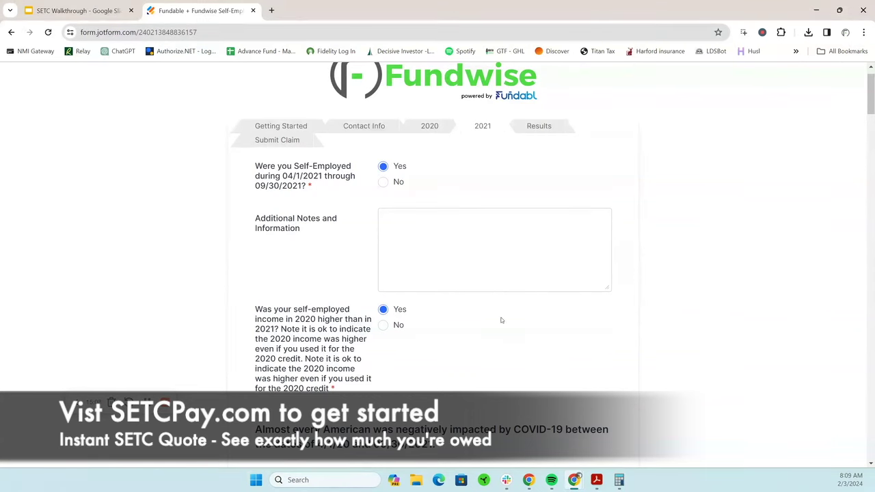
Answer No to whether 2020 self-employed income exceeded 2021 income
scroll(502, 318, "down", 3)
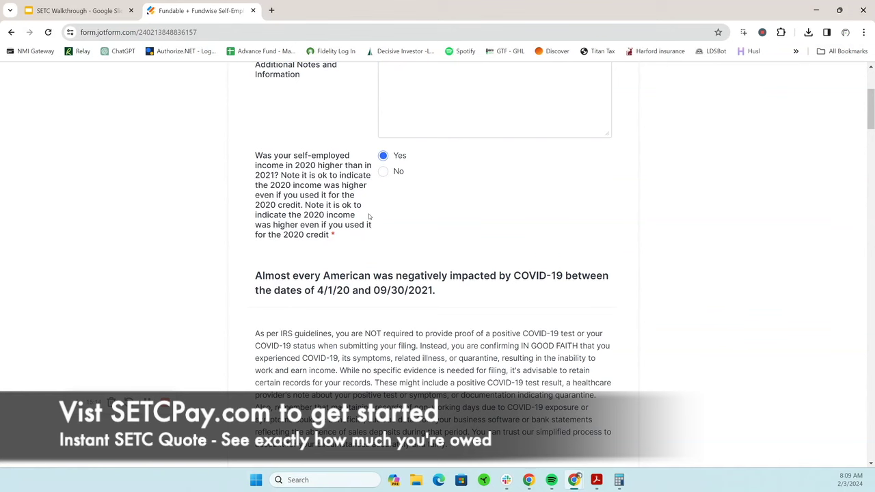
left_click(384, 172)
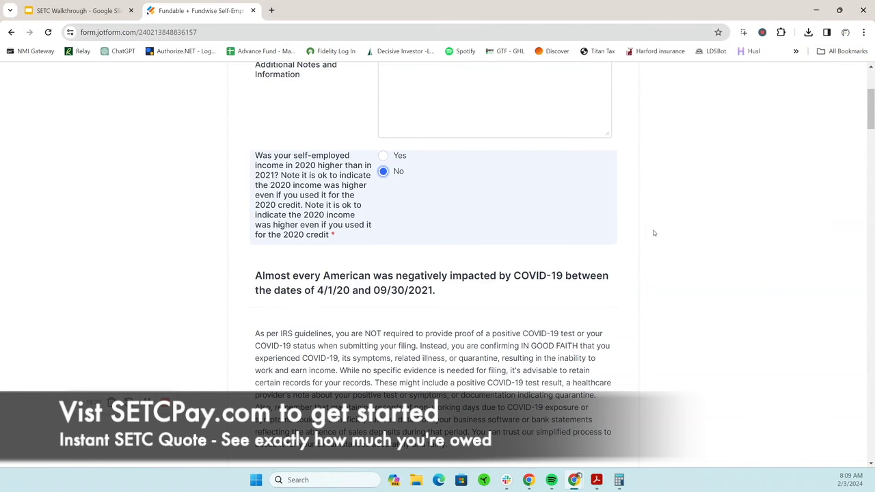
scroll(651, 231, "down", 5)
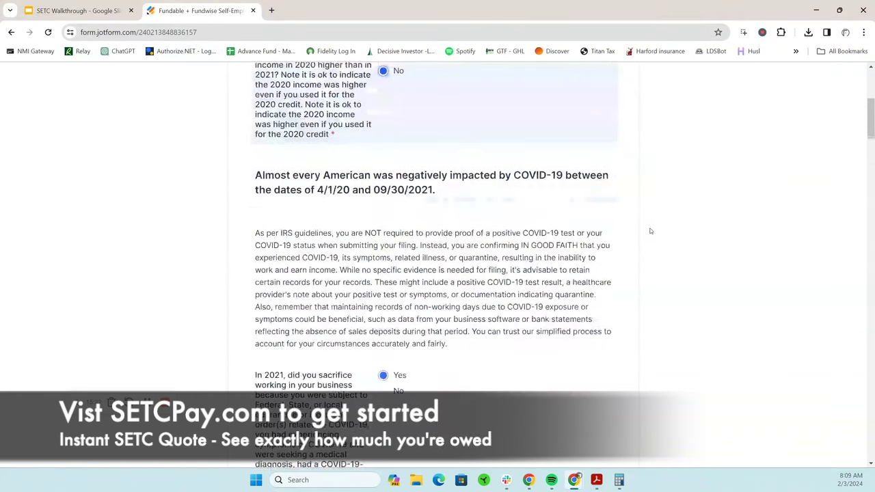
scroll(651, 229, "up", 5)
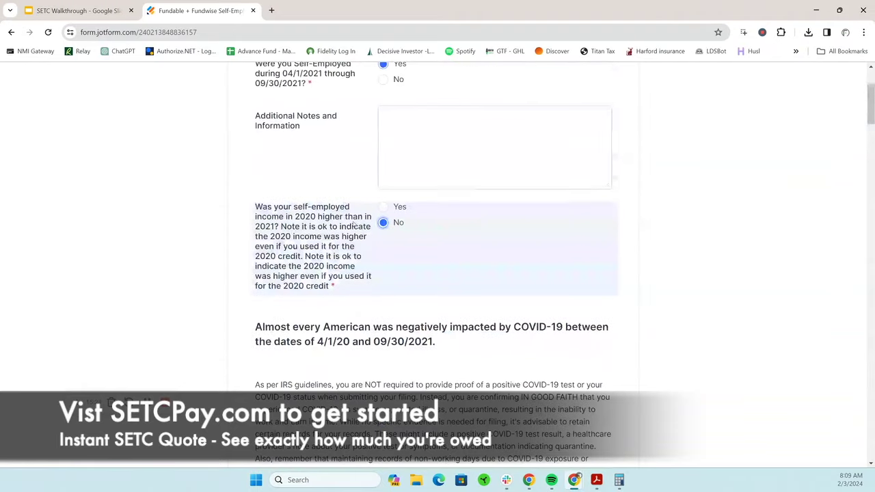
scroll(595, 297, "down", 5)
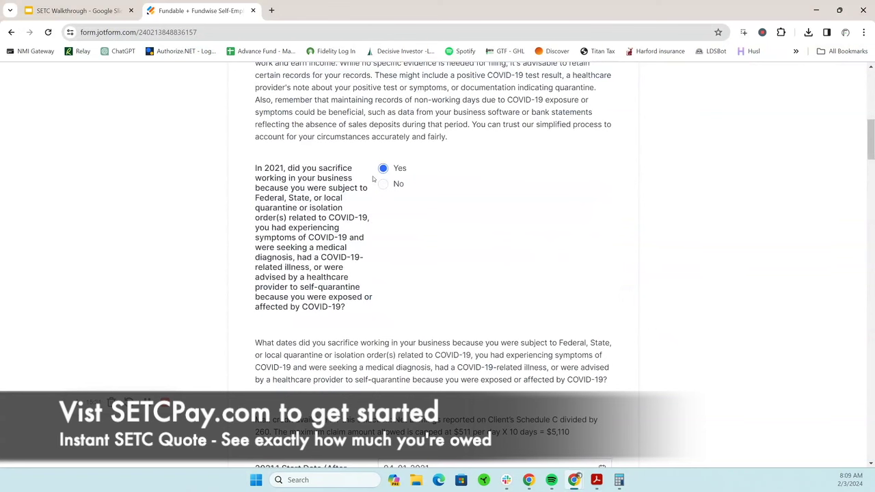
scroll(545, 261, "down", 4)
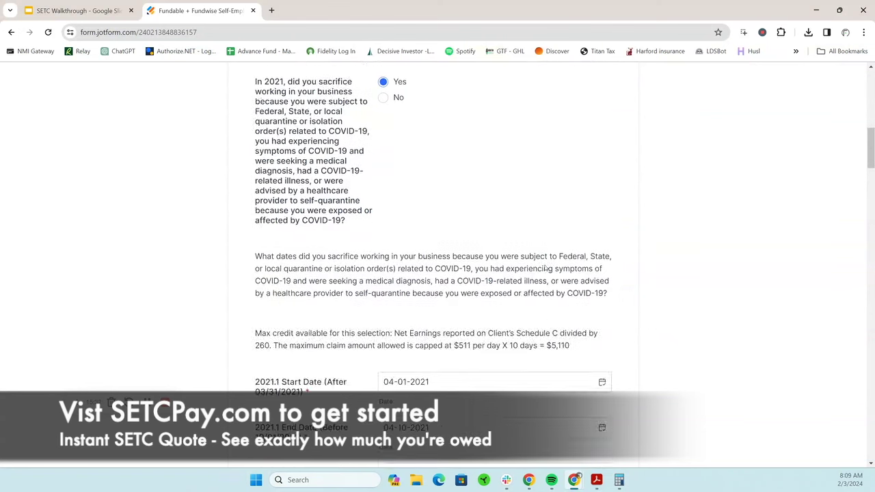
scroll(547, 293, "down", 1)
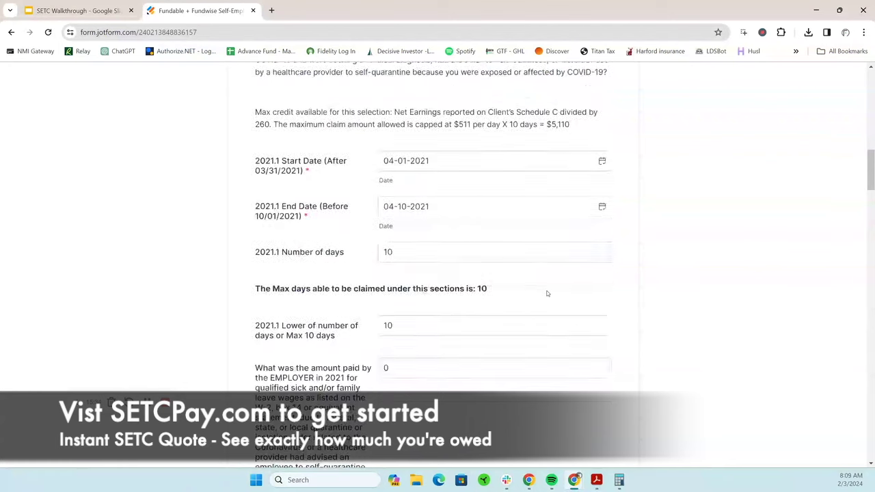
scroll(509, 293, "down", 1)
scroll(512, 297, "down", 9)
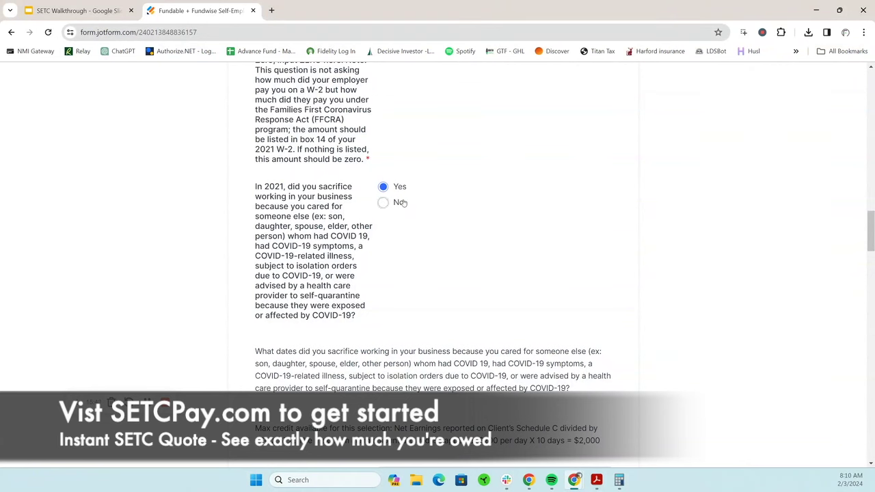
scroll(490, 245, "down", 4)
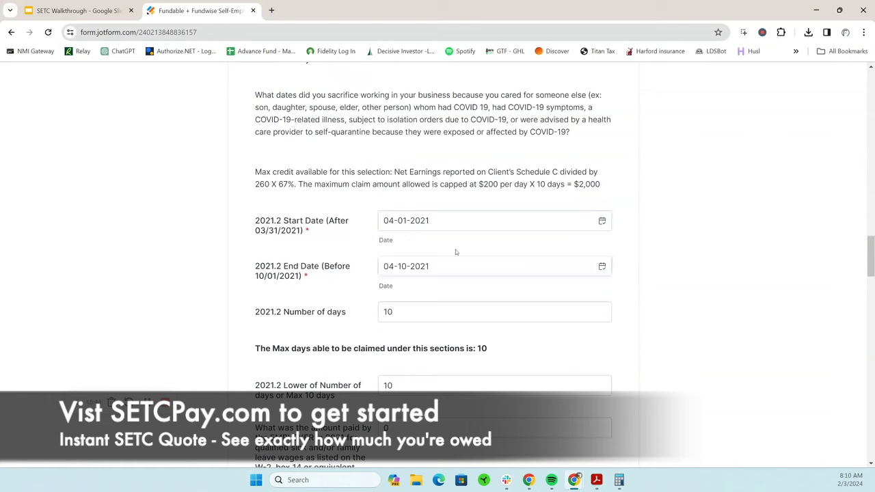
scroll(464, 254, "down", 2)
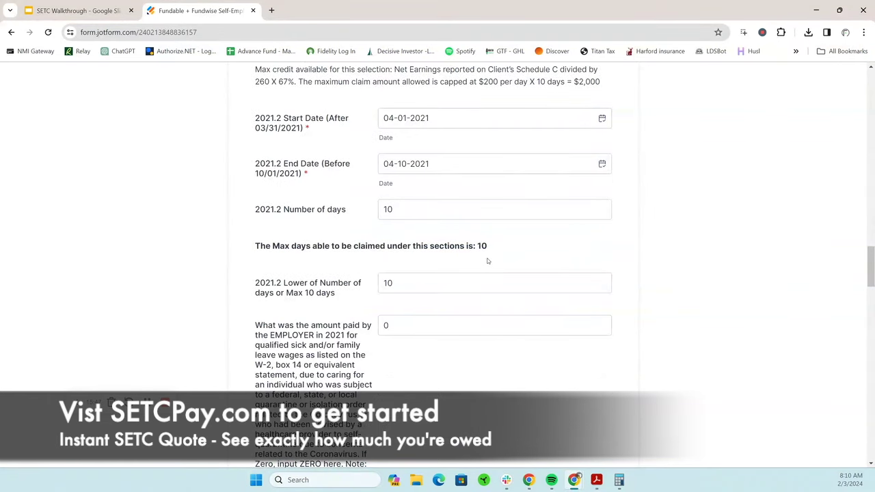
scroll(527, 242, "down", 6)
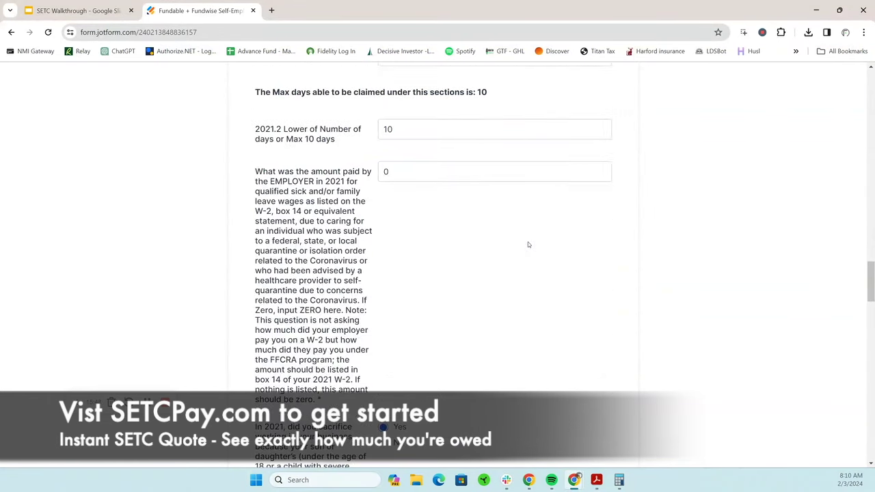
scroll(528, 243, "down", 5)
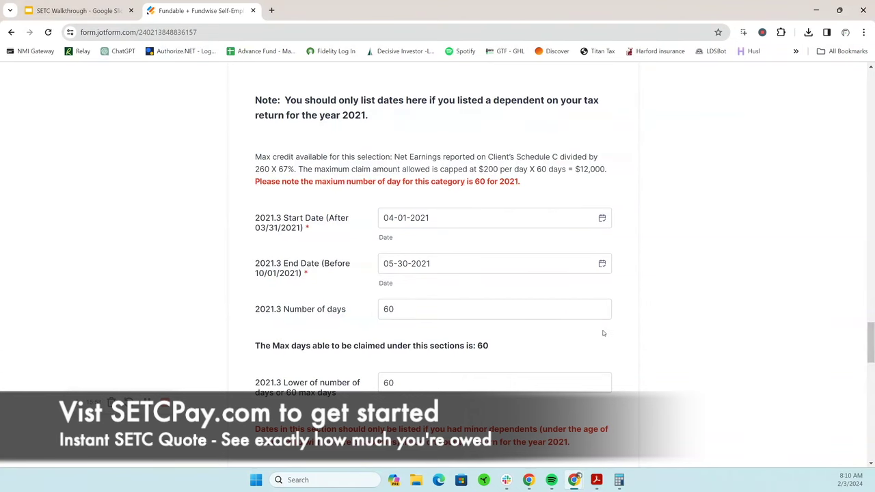
scroll(660, 329, "down", 3)
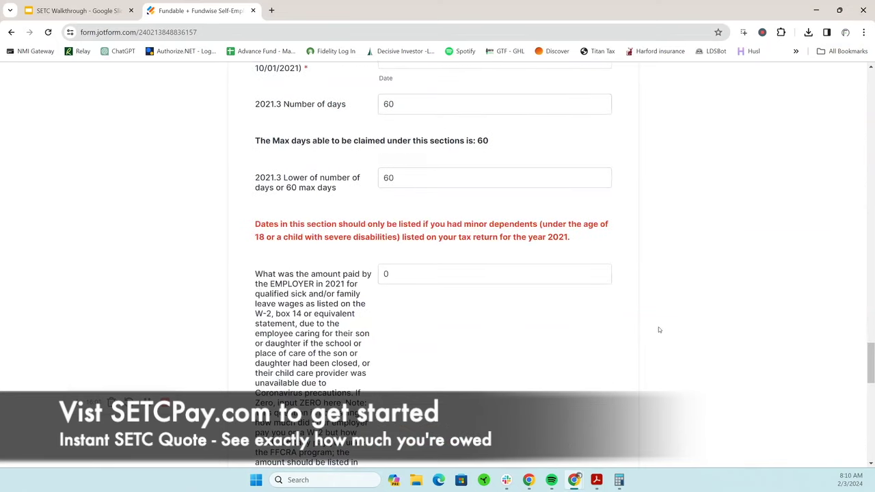
scroll(658, 327, "down", 2)
left_click(386, 171)
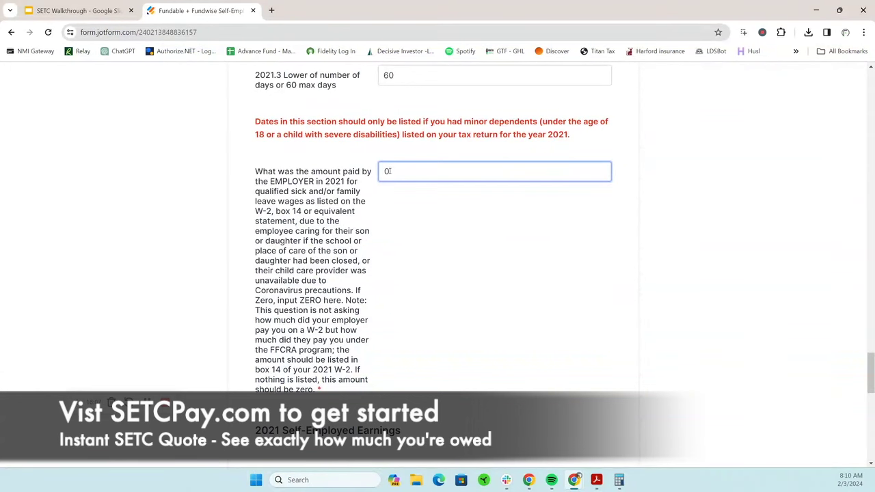
left_click(543, 257)
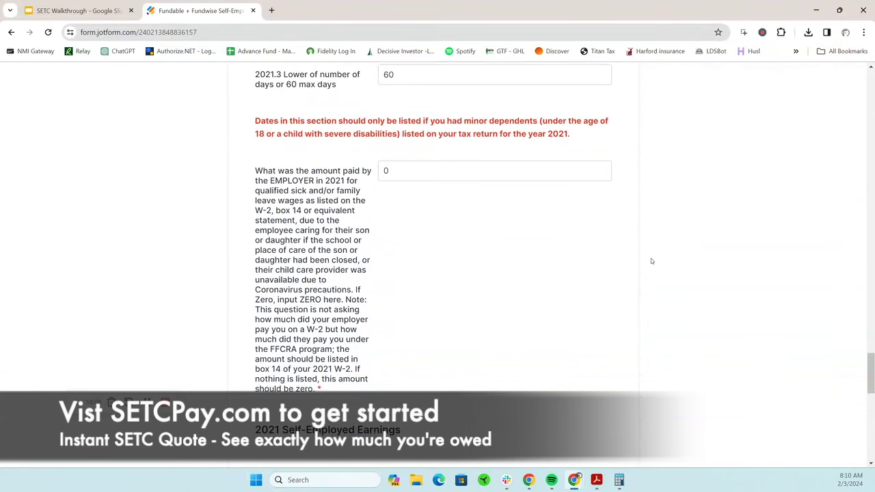
scroll(650, 260, "down", 5)
scroll(649, 261, "down", 2)
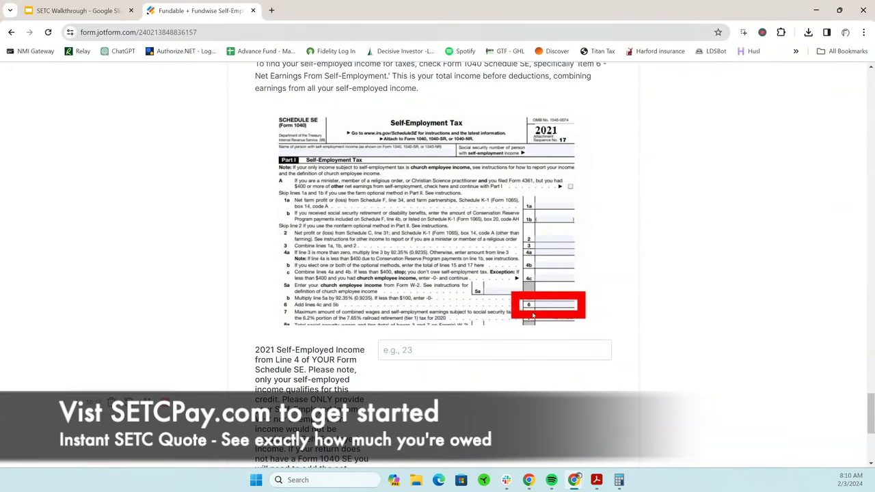
Enter 15000 as the 2021 self-employed income and submit to get the $8770 quote
scroll(631, 282, "down", 4)
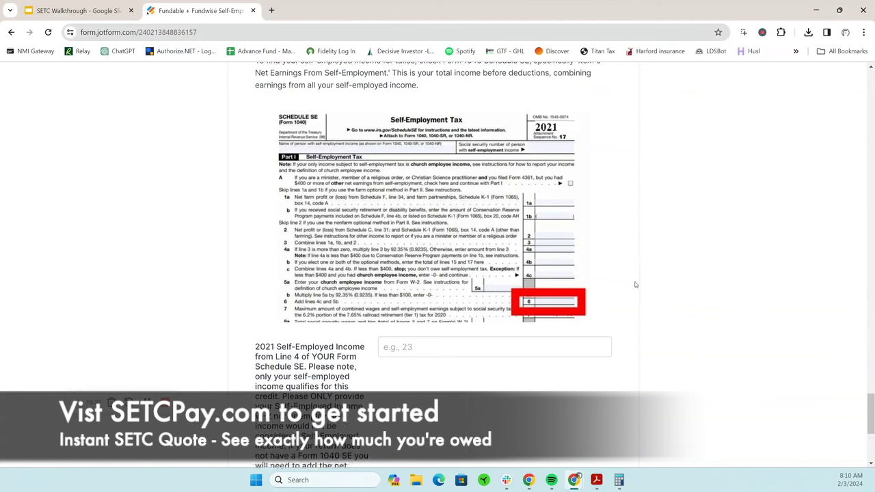
scroll(635, 287, "up", 3)
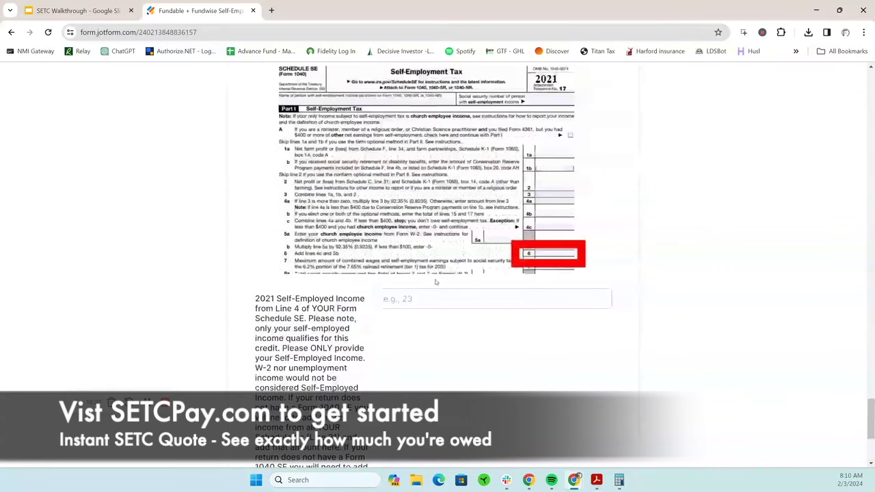
left_click(442, 298)
left_click(442, 300)
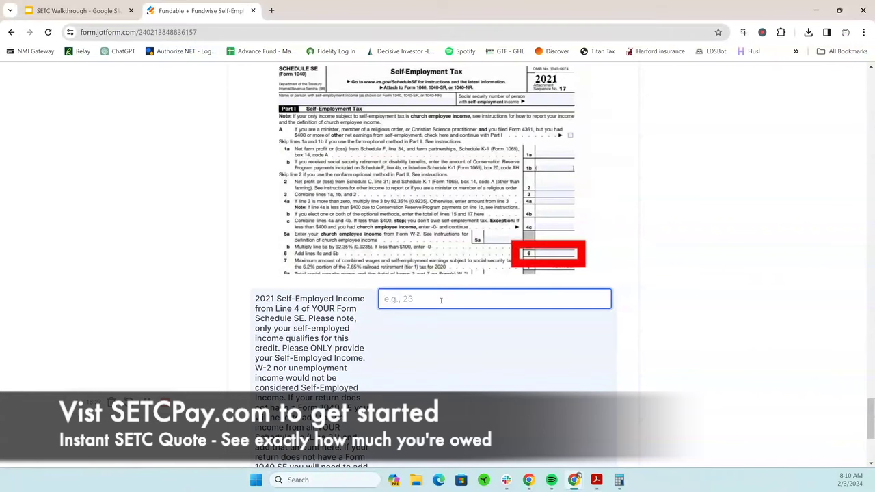
type("15000")
scroll(640, 283, "down", 2)
key("Return")
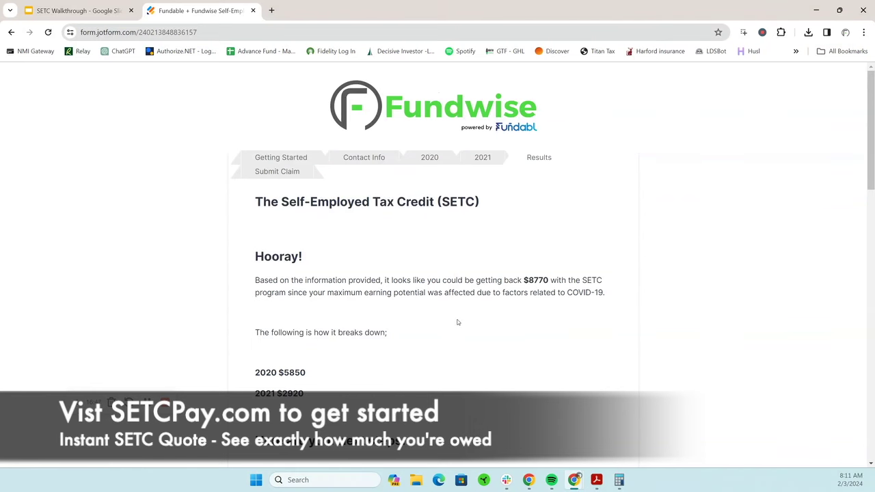
scroll(452, 321, "down", 2)
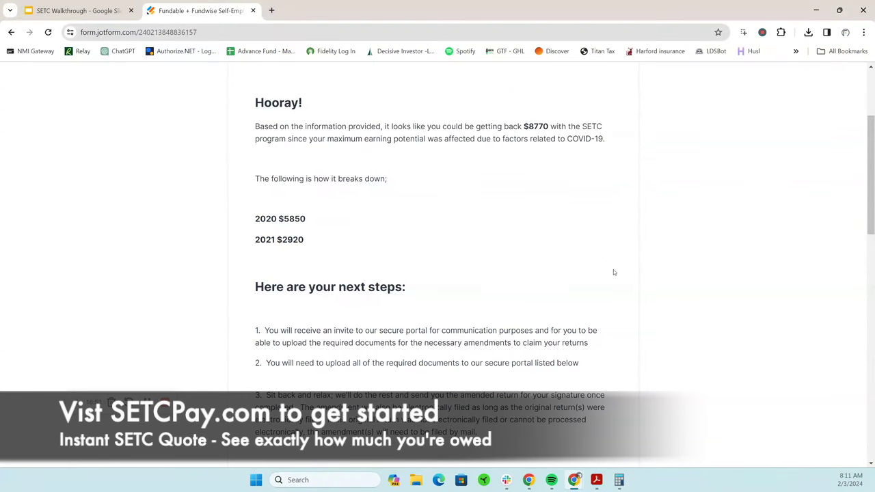
scroll(680, 247, "up", 2)
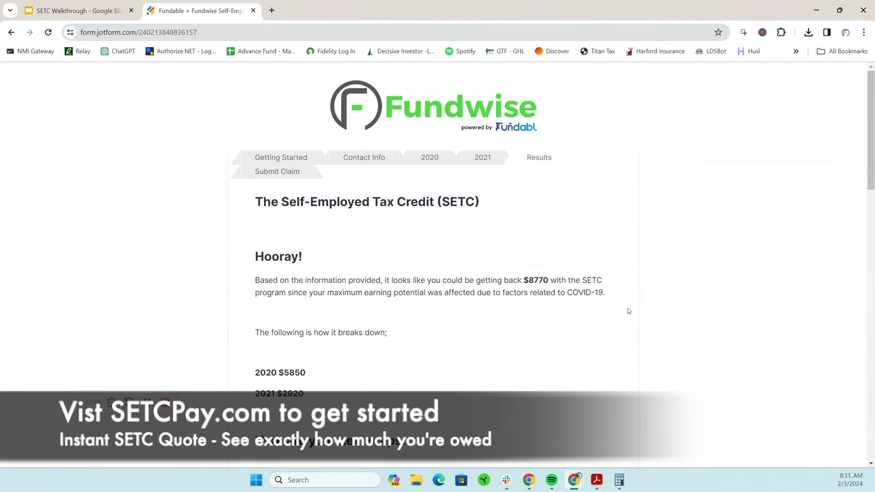
scroll(599, 301, "down", 5)
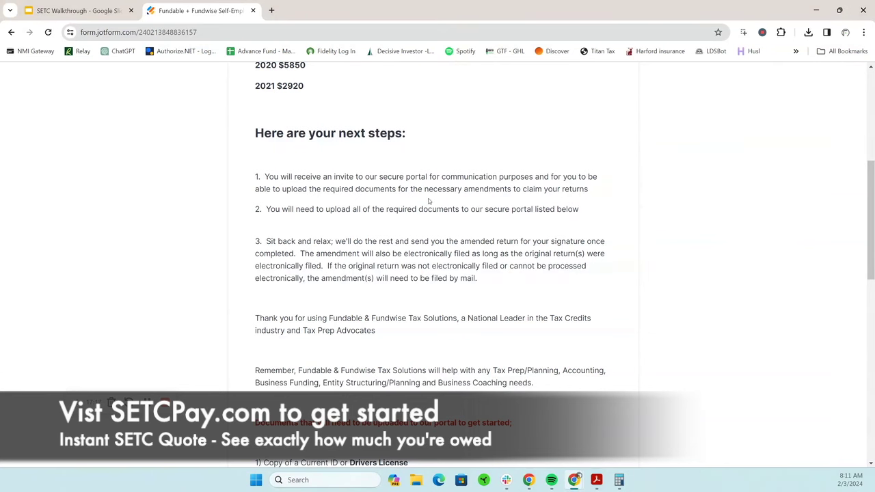
Read through the required upload documents list, then advance to the Submitting Your Application page
scroll(624, 246, "down", 1)
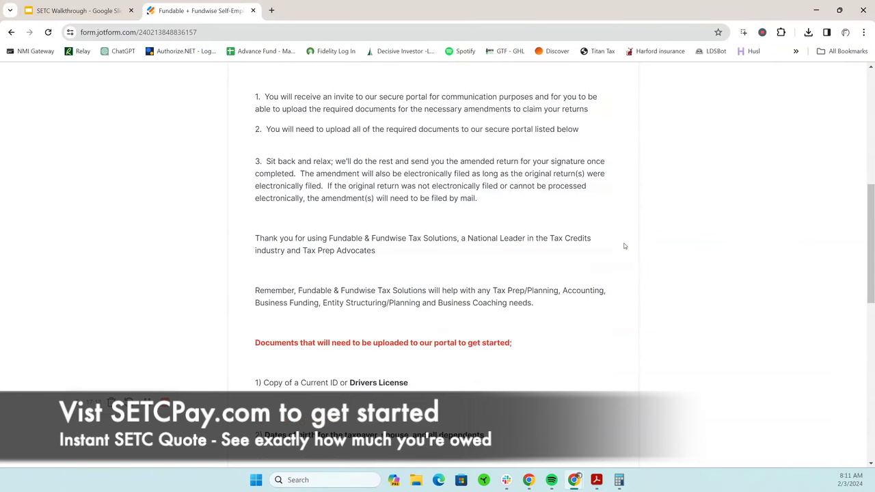
scroll(624, 246, "down", 2)
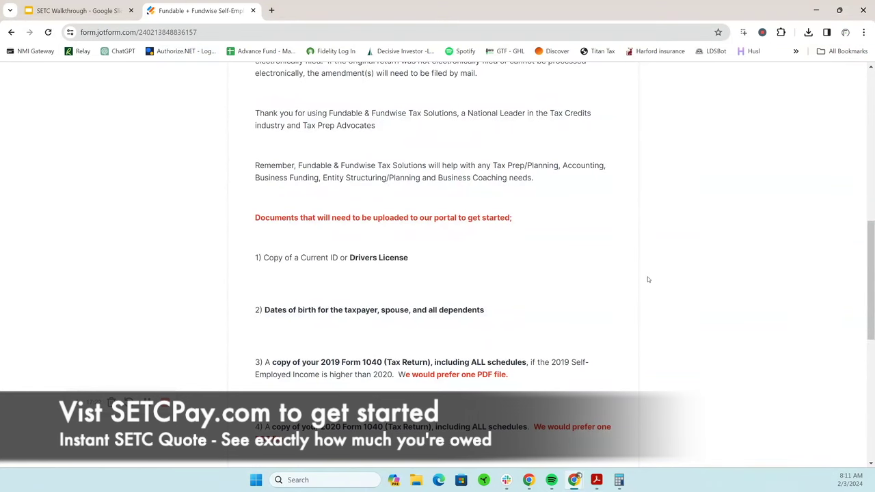
scroll(648, 279, "up", 3)
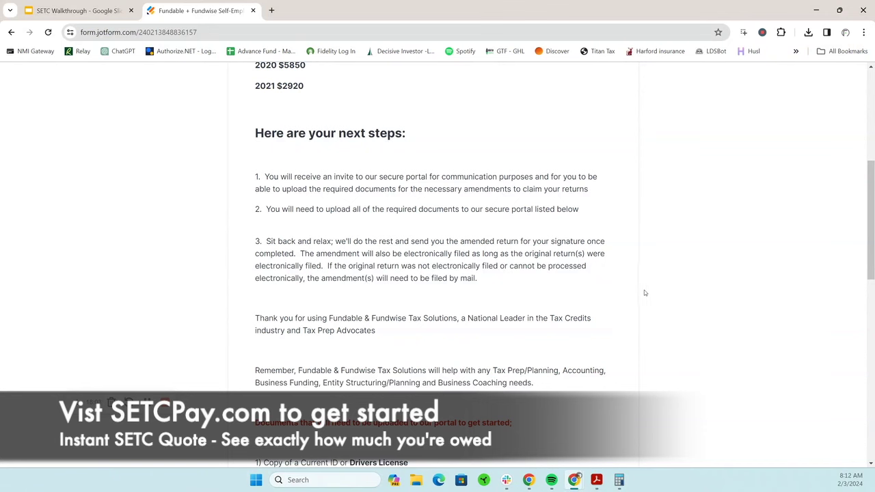
scroll(642, 280, "down", 3)
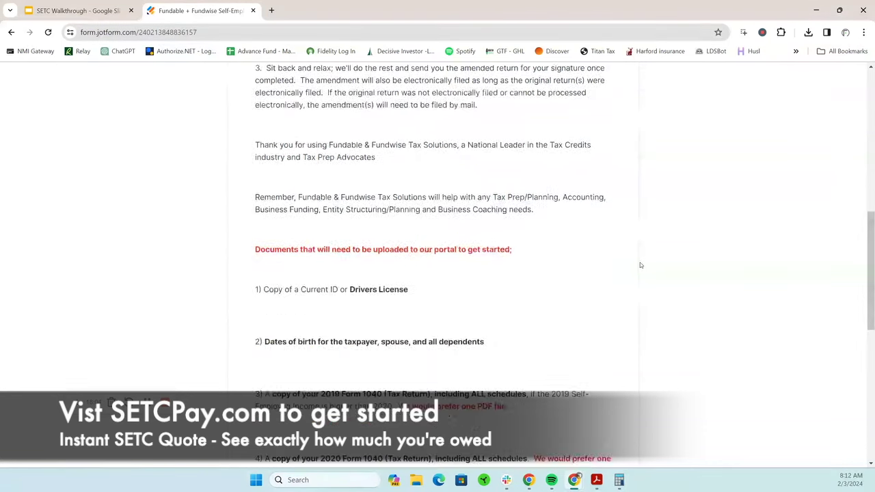
scroll(640, 265, "down", 2)
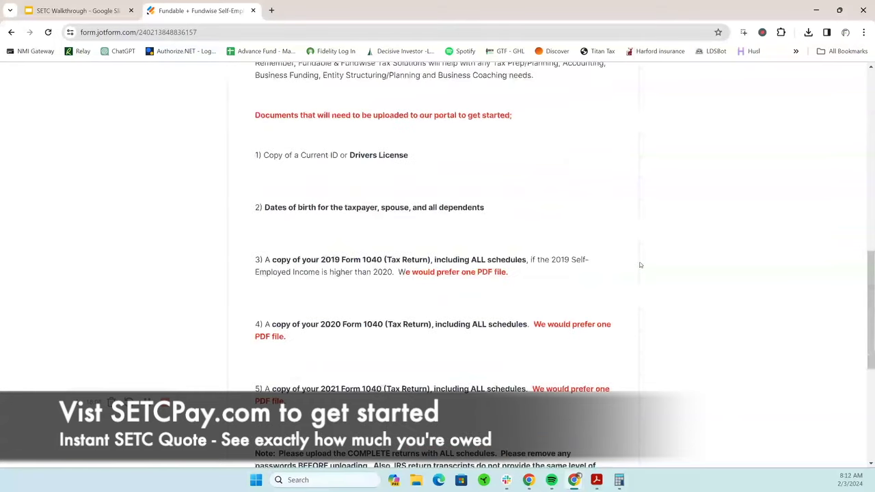
scroll(640, 265, "down", 2)
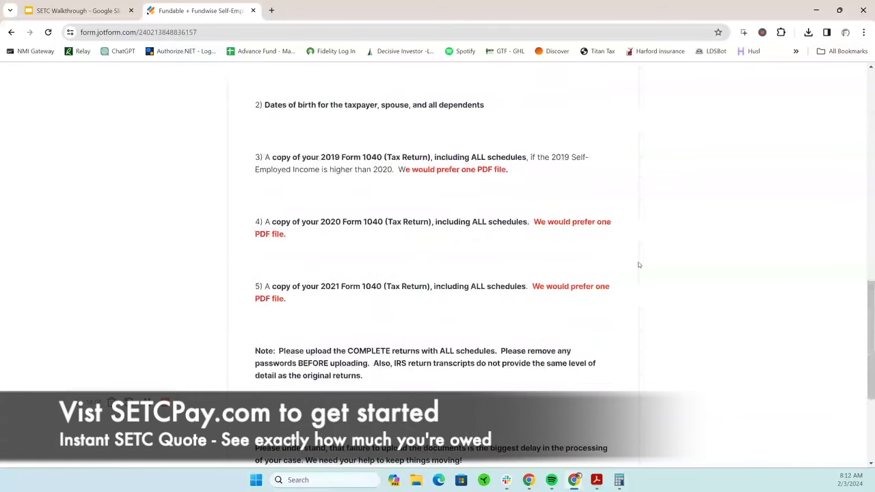
scroll(639, 265, "down", 1)
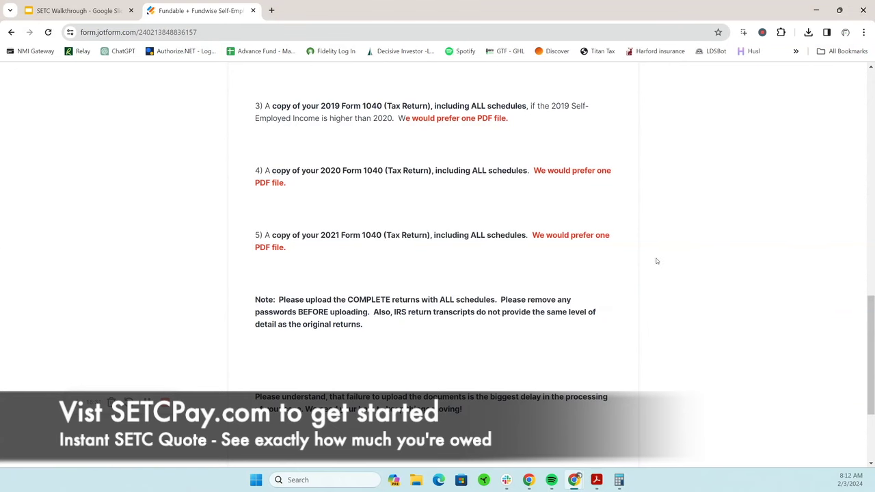
scroll(653, 261, "down", 2)
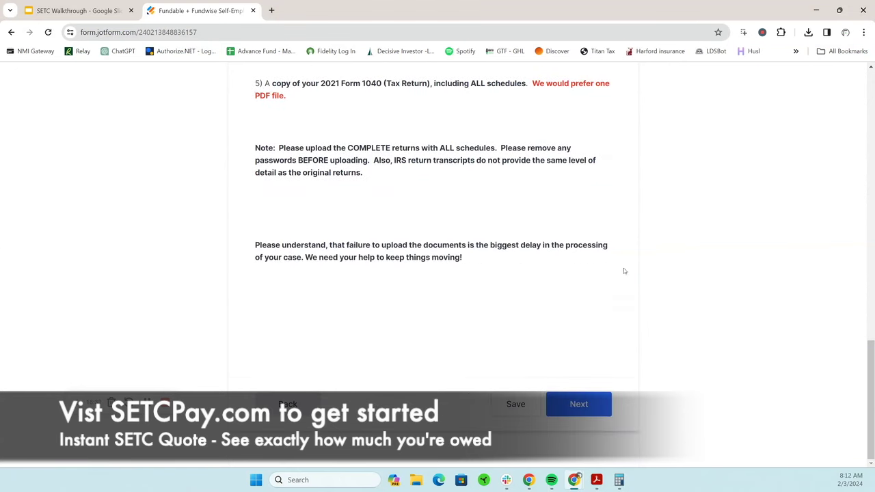
left_click(579, 404)
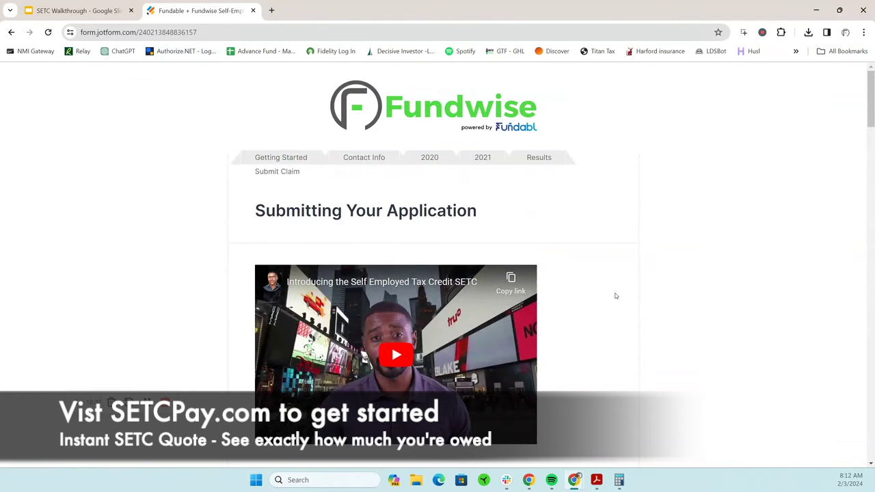
Scroll through the Service Agreement and the 2019–2021 tax return and ID upload slots
scroll(615, 295, "down", 1)
scroll(615, 296, "down", 2)
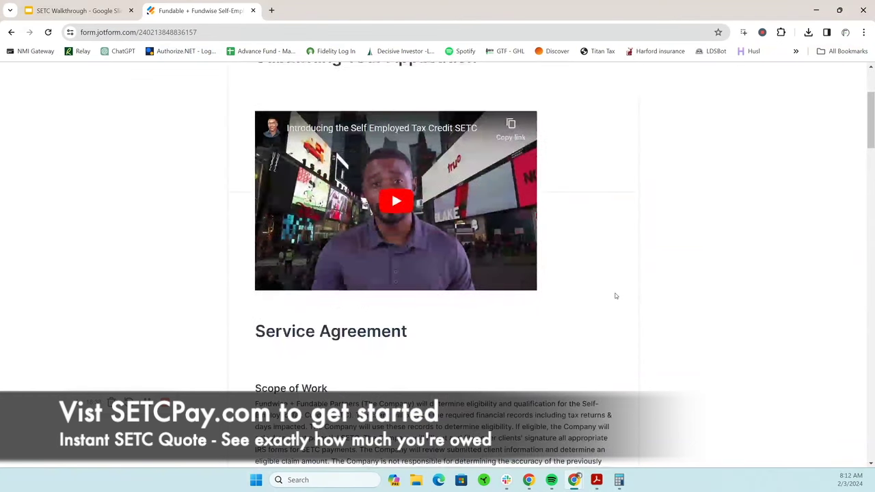
scroll(635, 271, "down", 6)
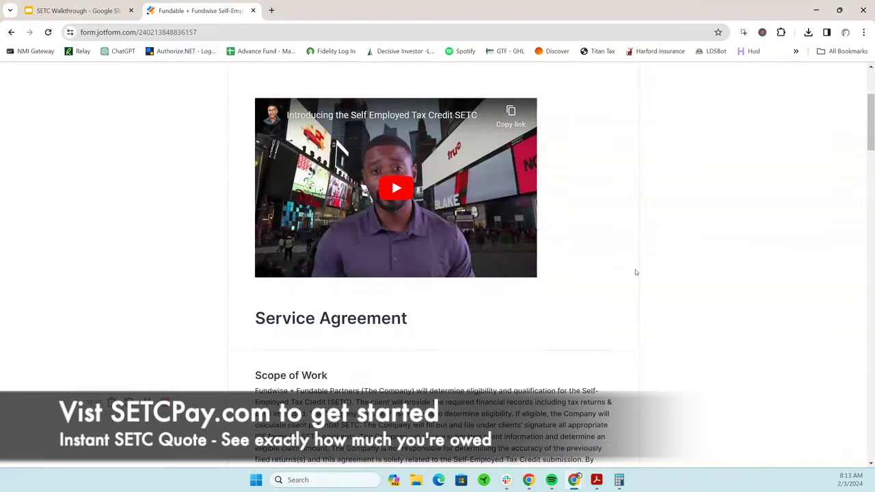
scroll(634, 271, "down", 7)
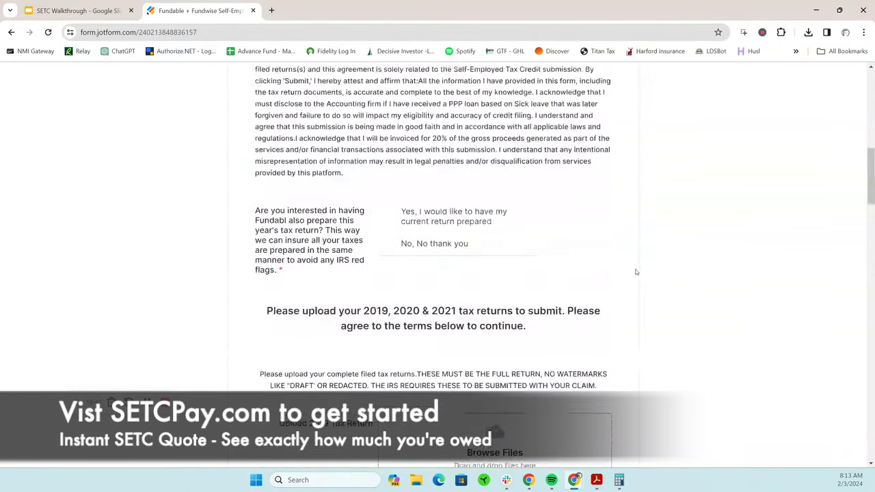
scroll(635, 271, "down", 3)
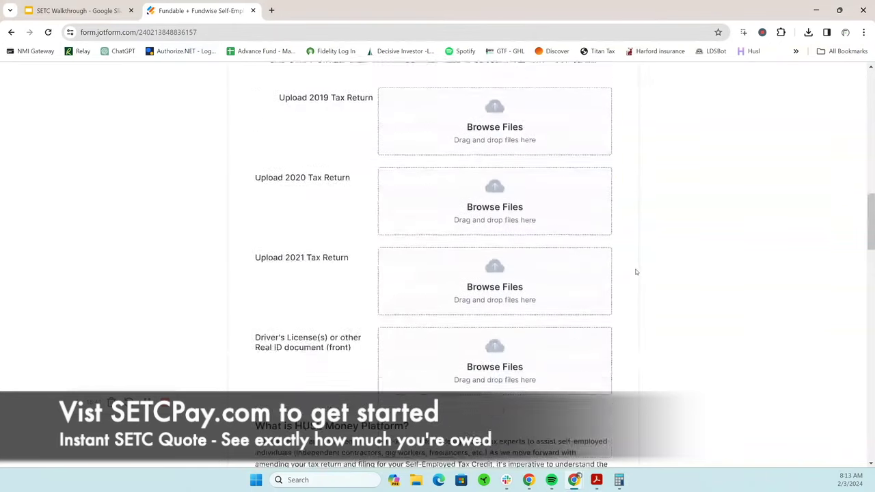
scroll(634, 271, "up", 4)
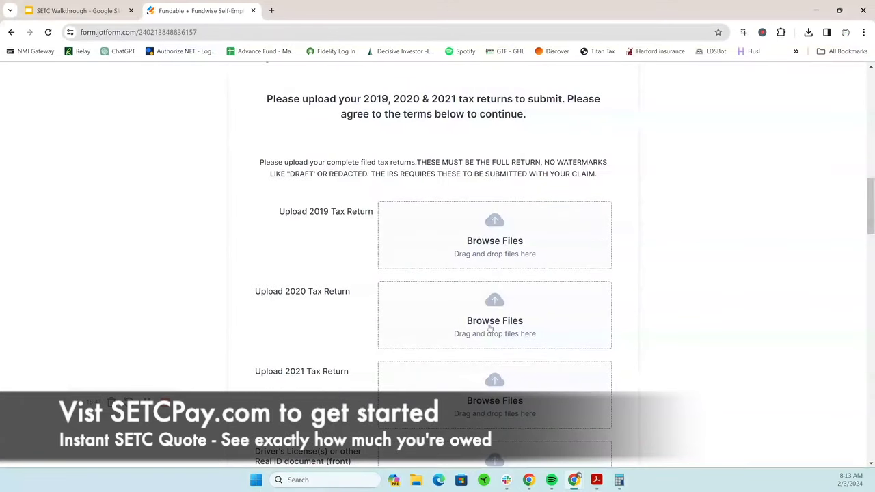
scroll(493, 308, "down", 3)
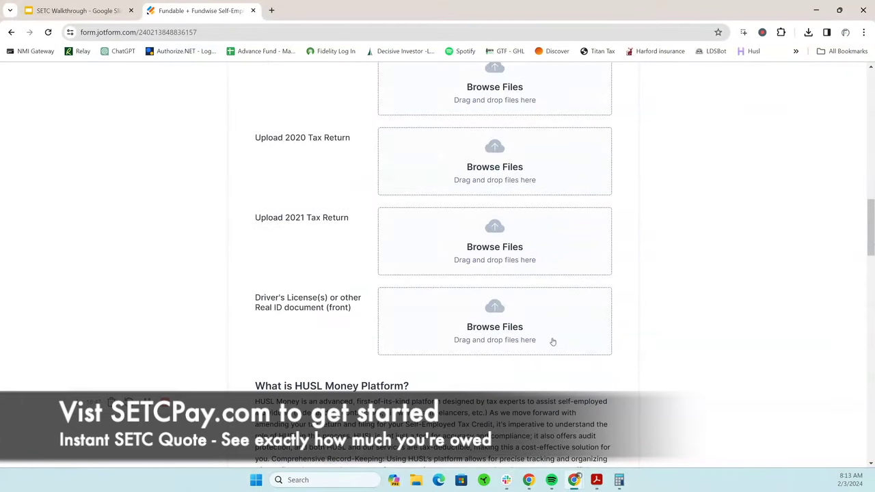
scroll(478, 301, "up", 8)
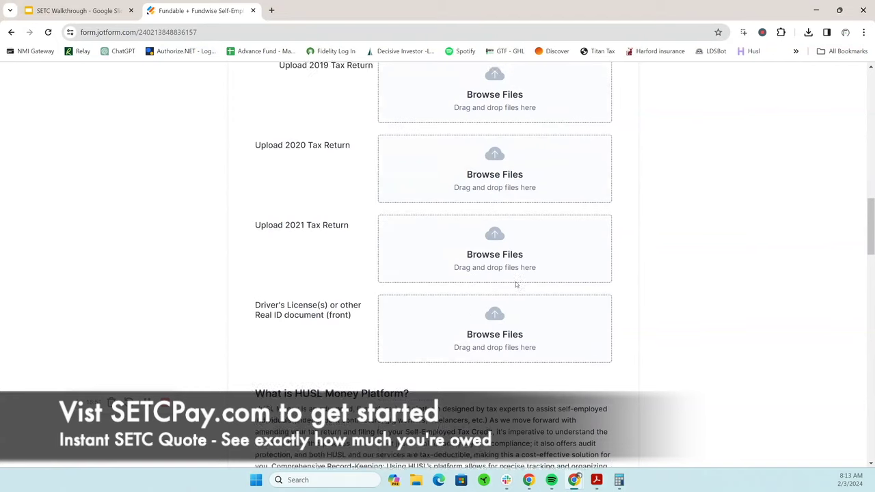
scroll(515, 285, "up", 2)
scroll(613, 334, "down", 2)
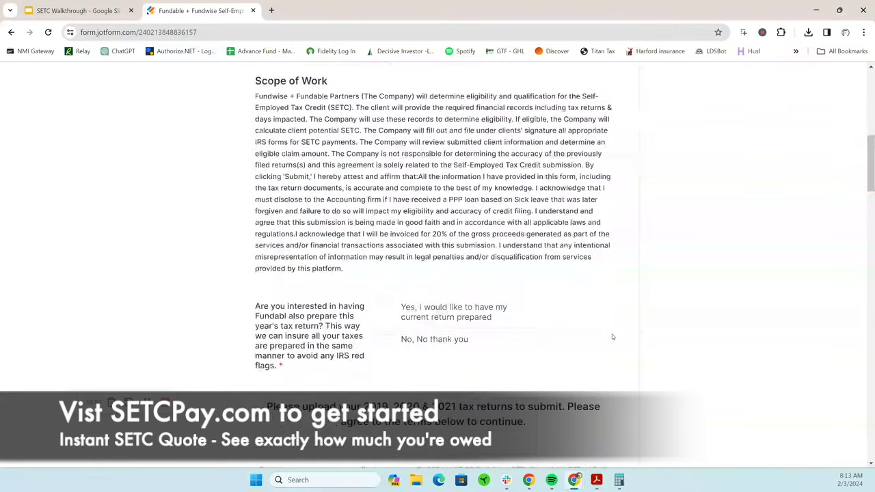
scroll(612, 336, "down", 3)
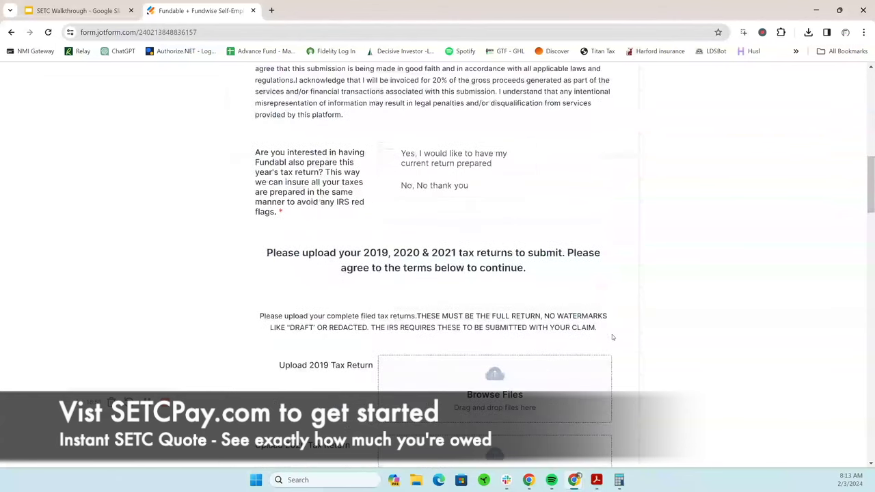
scroll(612, 336, "down", 7)
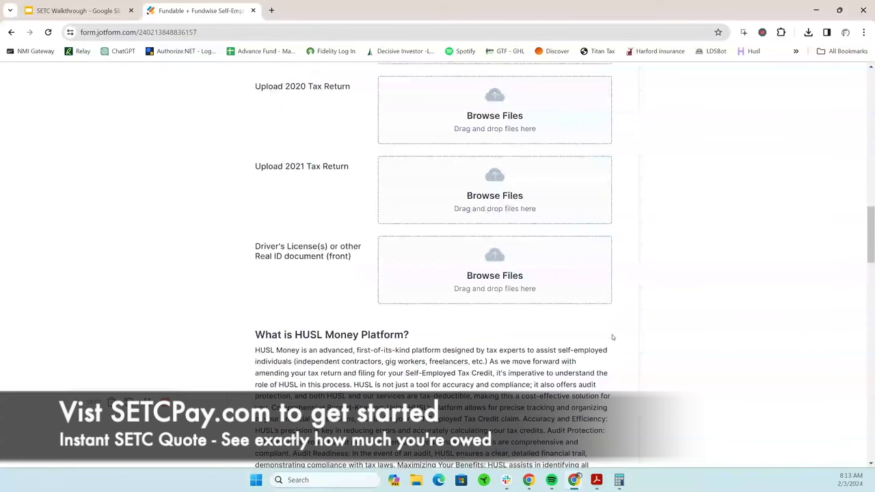
scroll(621, 333, "down", 4)
Inspect the Compensation Agreement's $1754 fee field without changing it
scroll(621, 333, "down", 5)
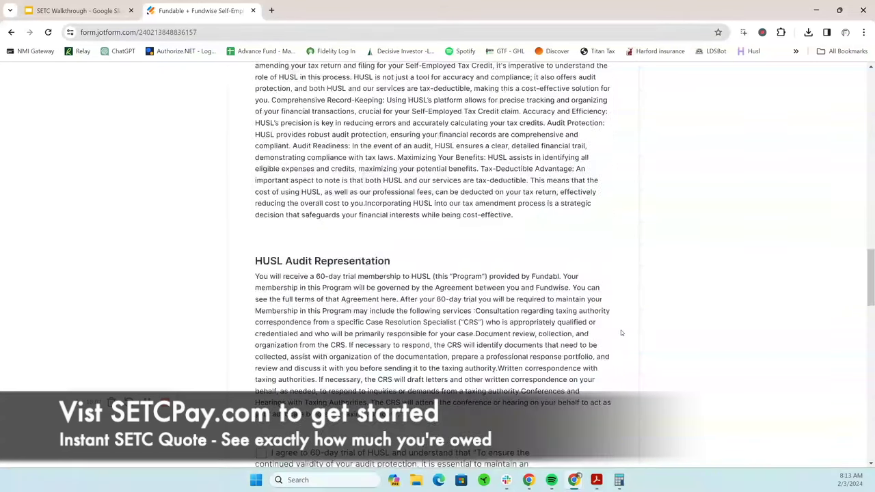
scroll(621, 333, "down", 2)
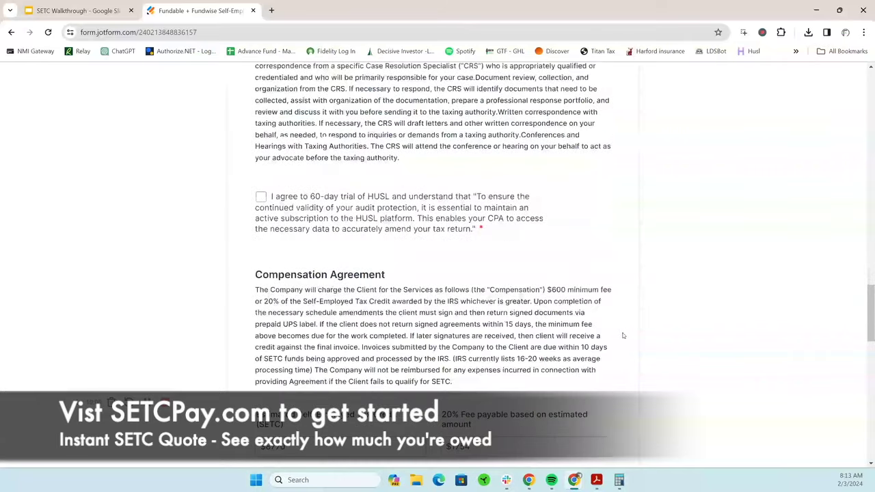
scroll(615, 335, "down", 3)
left_click(477, 292)
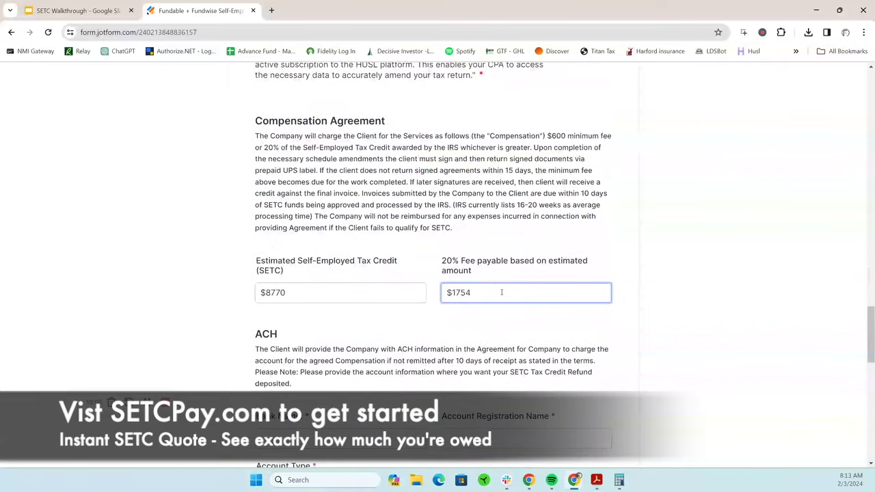
left_click(650, 262)
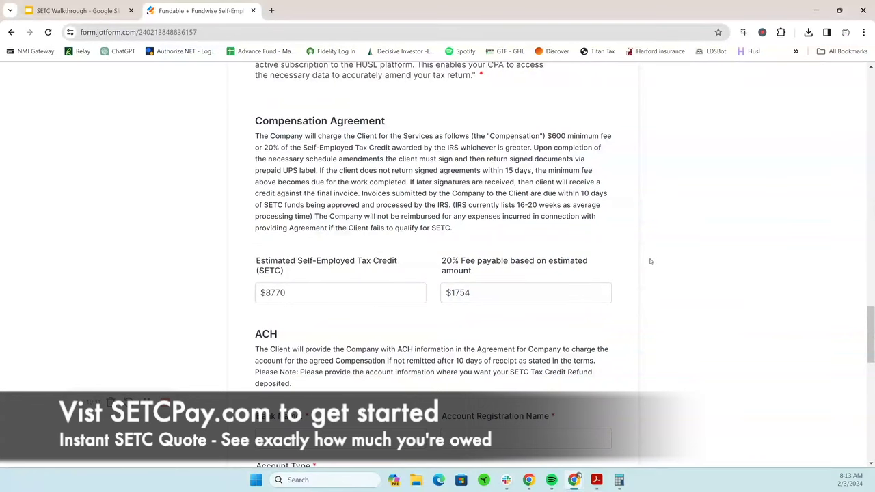
Scroll through the ACH bank fields to the Terms of Agreement's $179 or 4×$75 options
scroll(650, 261, "down", 2)
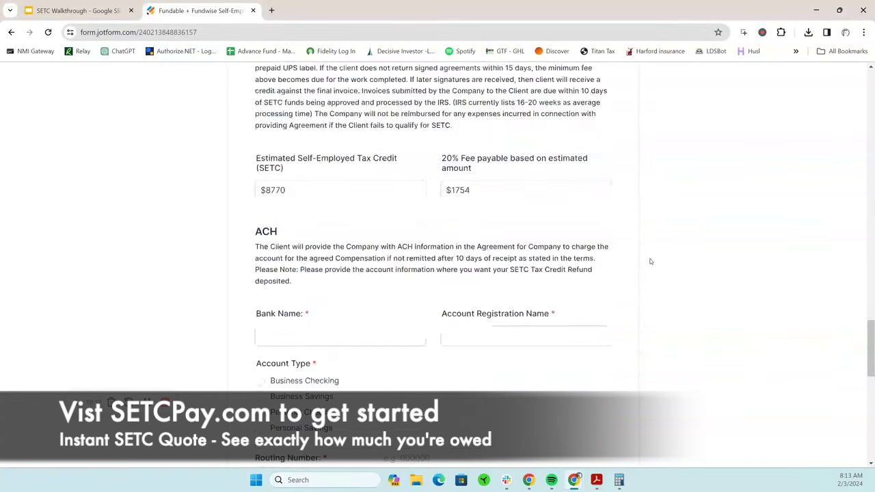
scroll(650, 262, "down", 2)
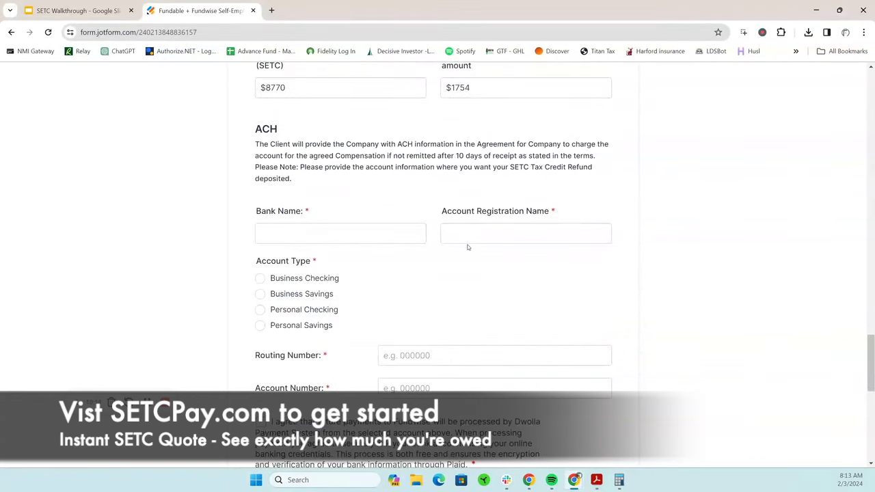
left_click(469, 241)
scroll(469, 241, "down", 2)
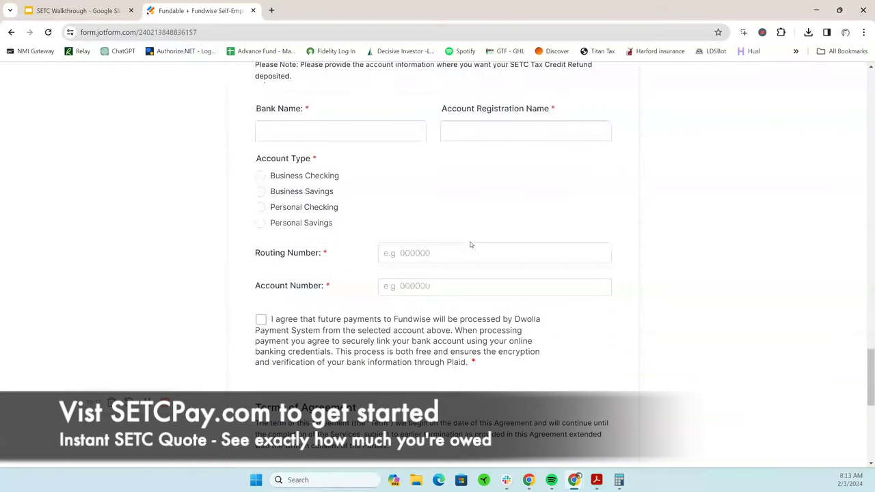
scroll(468, 246, "down", 2)
scroll(470, 244, "down", 2)
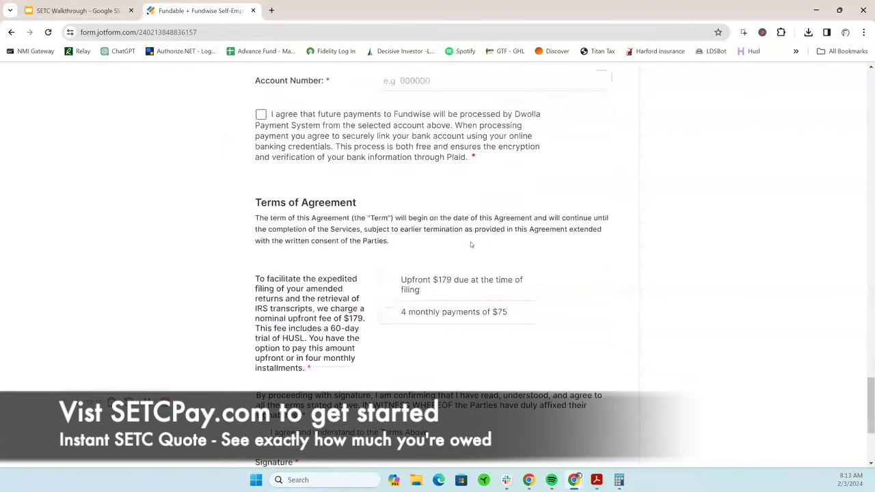
scroll(614, 272, "down", 1)
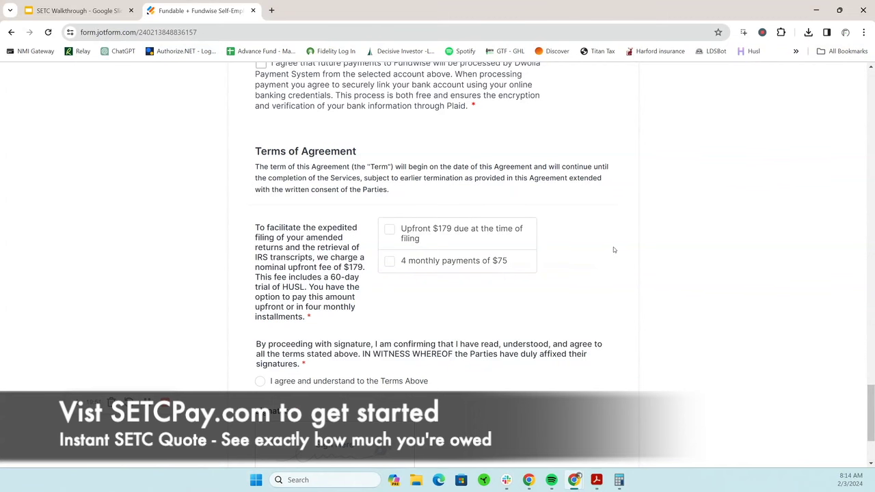
Scroll back up past the ACH, compensation and upload sections to the Service Agreement heading
scroll(614, 249, "up", 5)
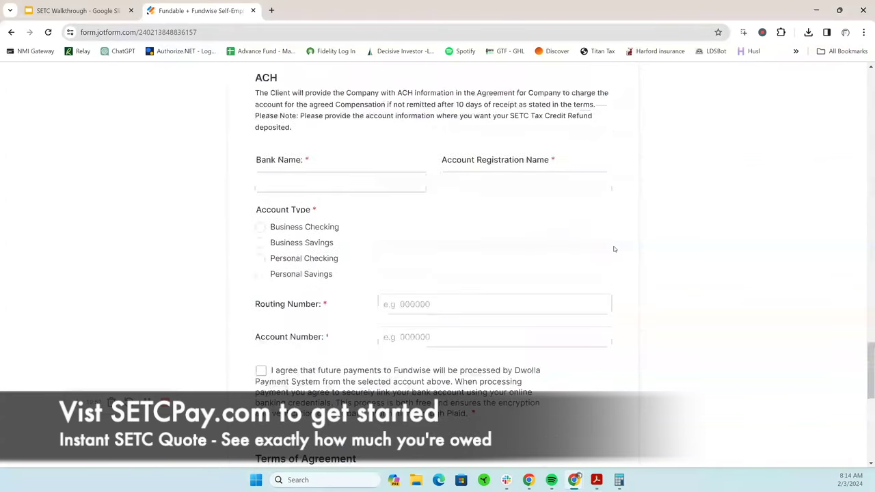
scroll(614, 248, "up", 3)
scroll(614, 249, "up", 3)
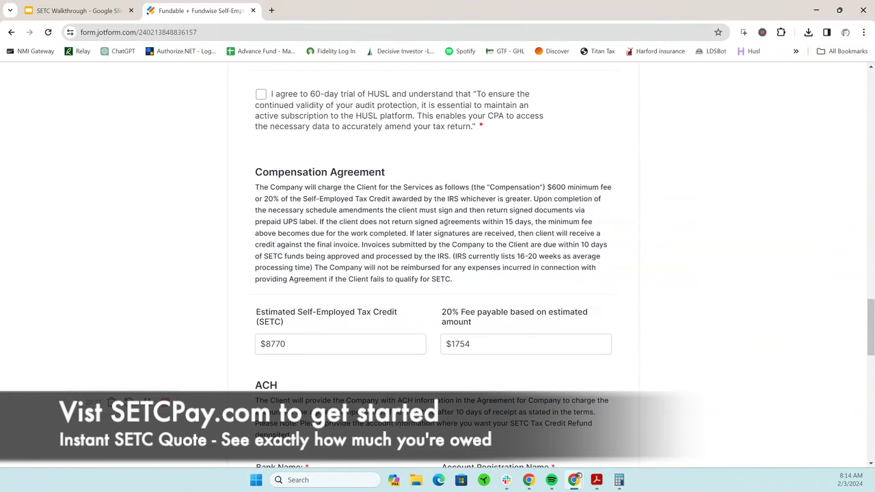
scroll(469, 248, "up", 4)
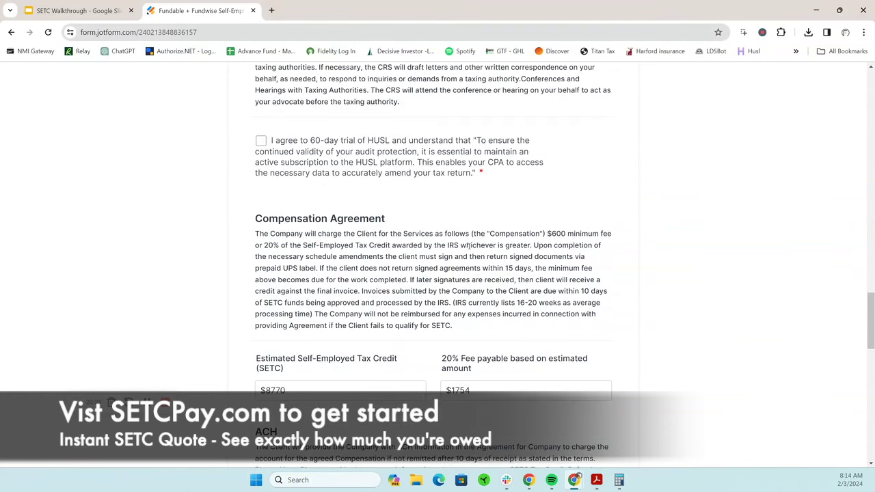
scroll(469, 249, "up", 12)
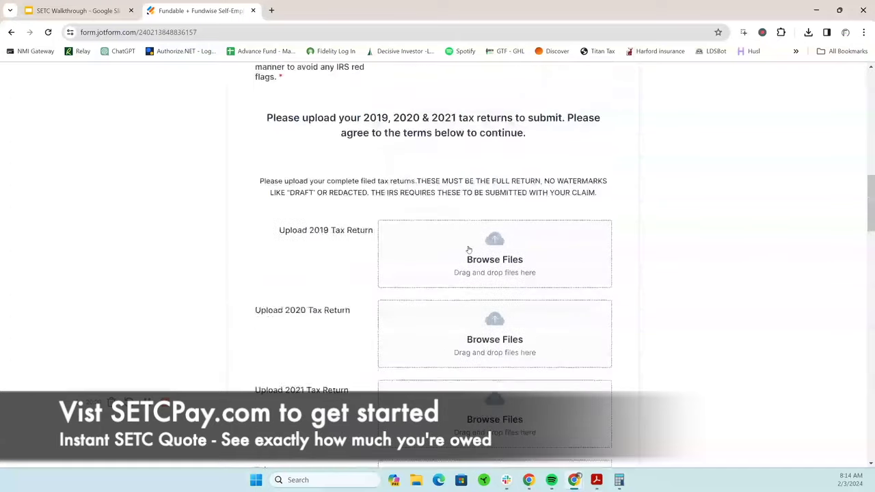
scroll(468, 249, "up", 6)
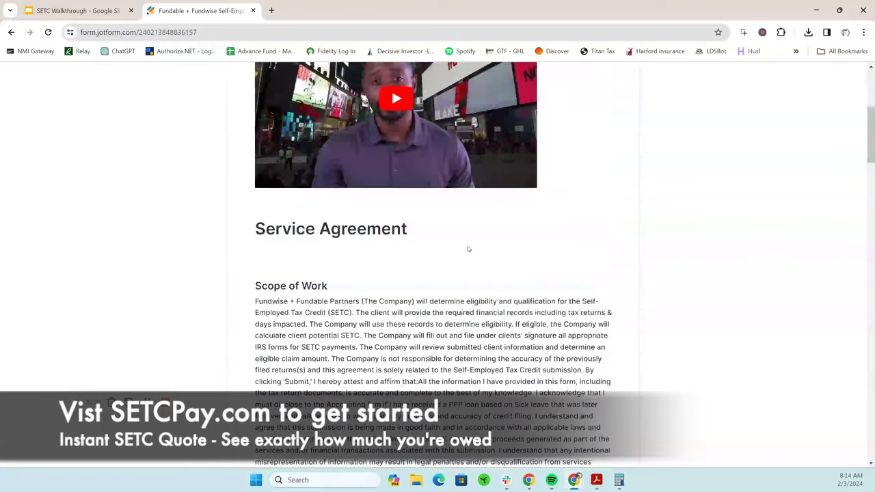